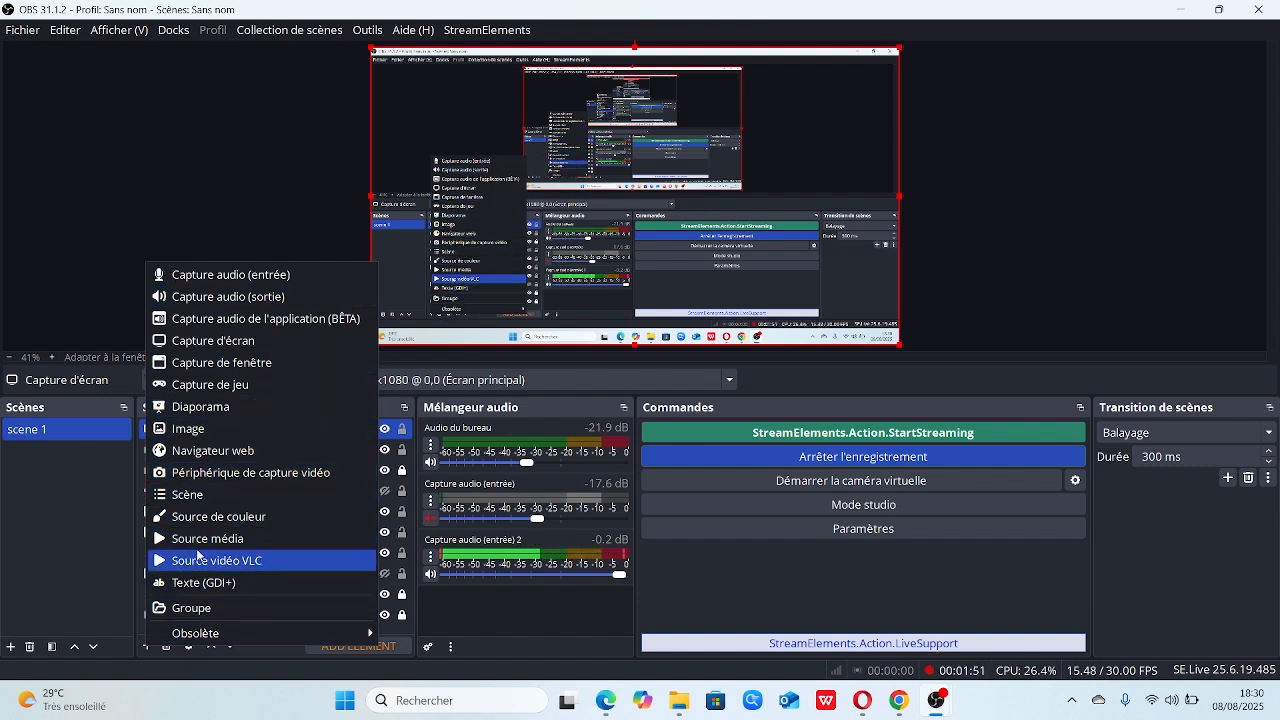
Switch to Chrome and search Google for "plugin multistream obs"
{"action": "left_click", "coordinate": [246, 209]}
{"action": "left_click", "coordinate": [1084, 210]}
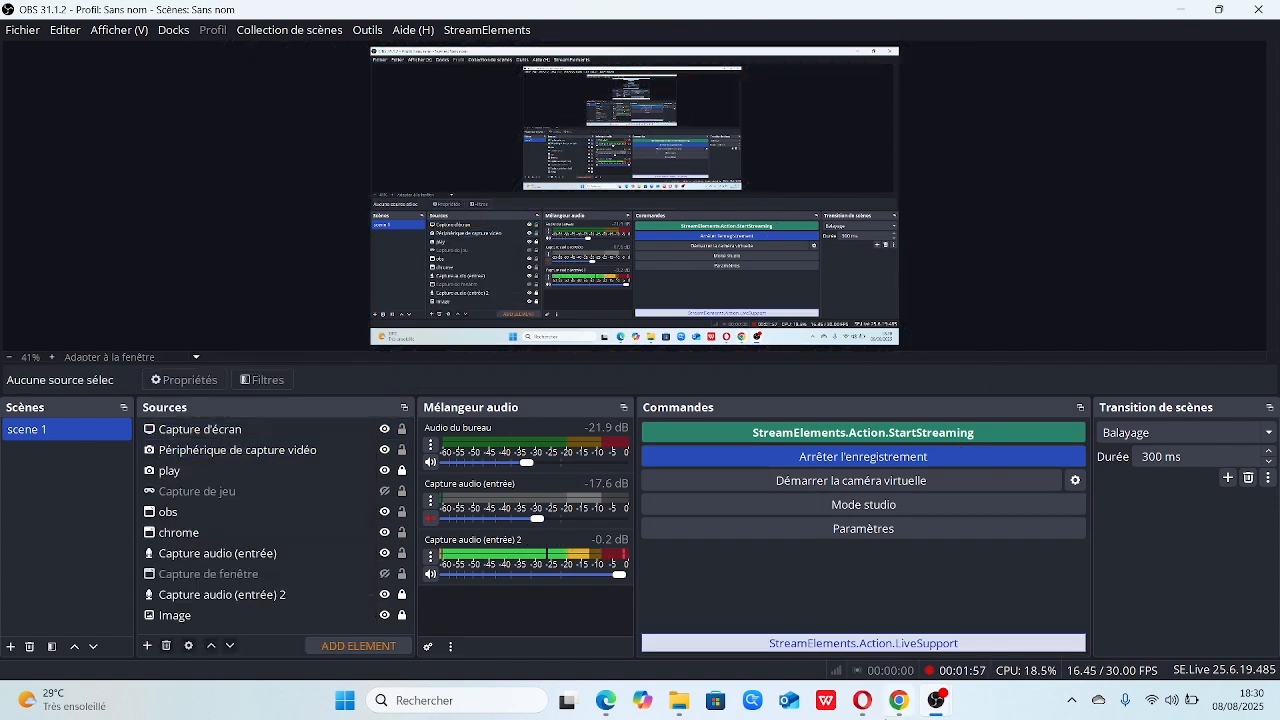
{"action": "mouse_move", "coordinate": [897, 704]}
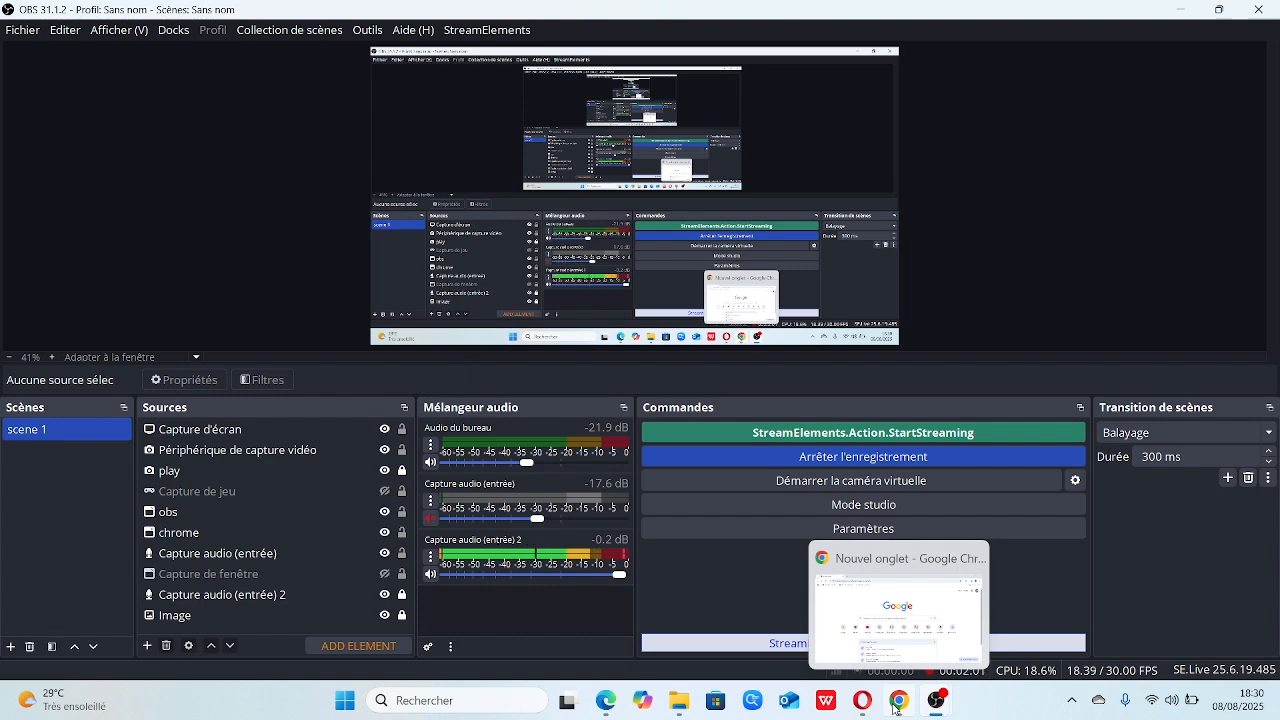
{"action": "left_click", "coordinate": [897, 702]}
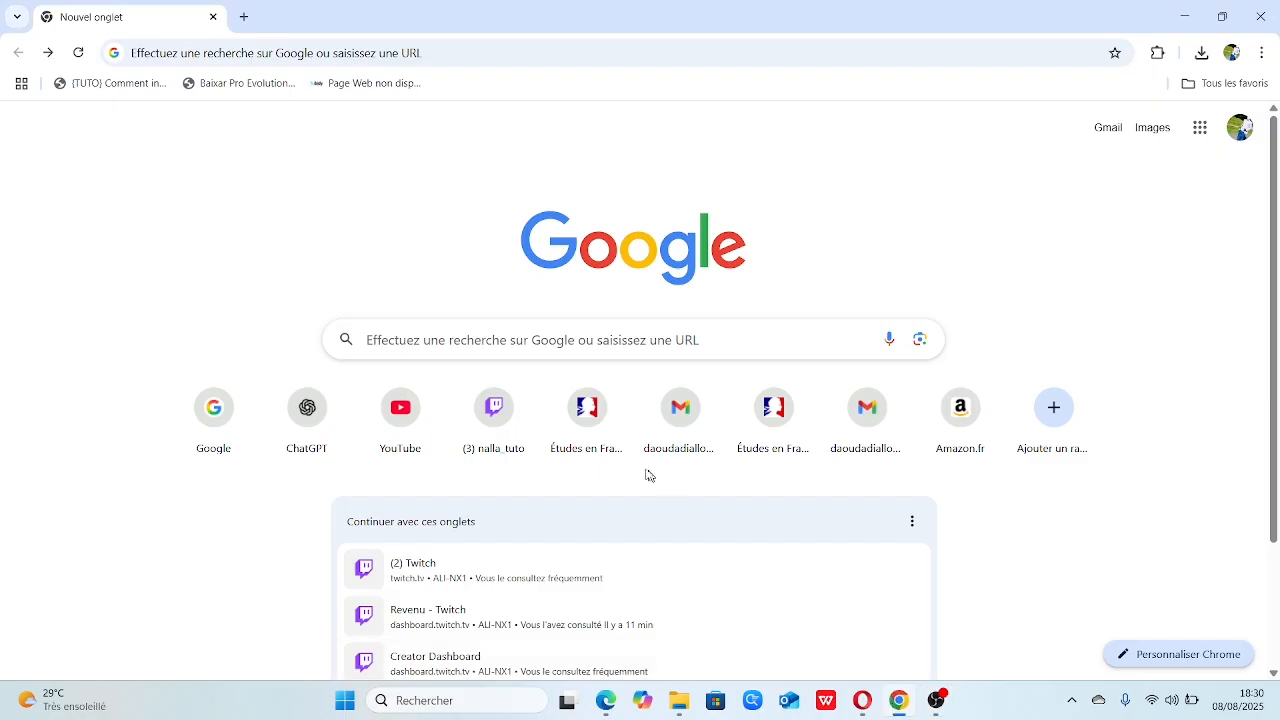
{"action": "left_click", "coordinate": [560, 340]}
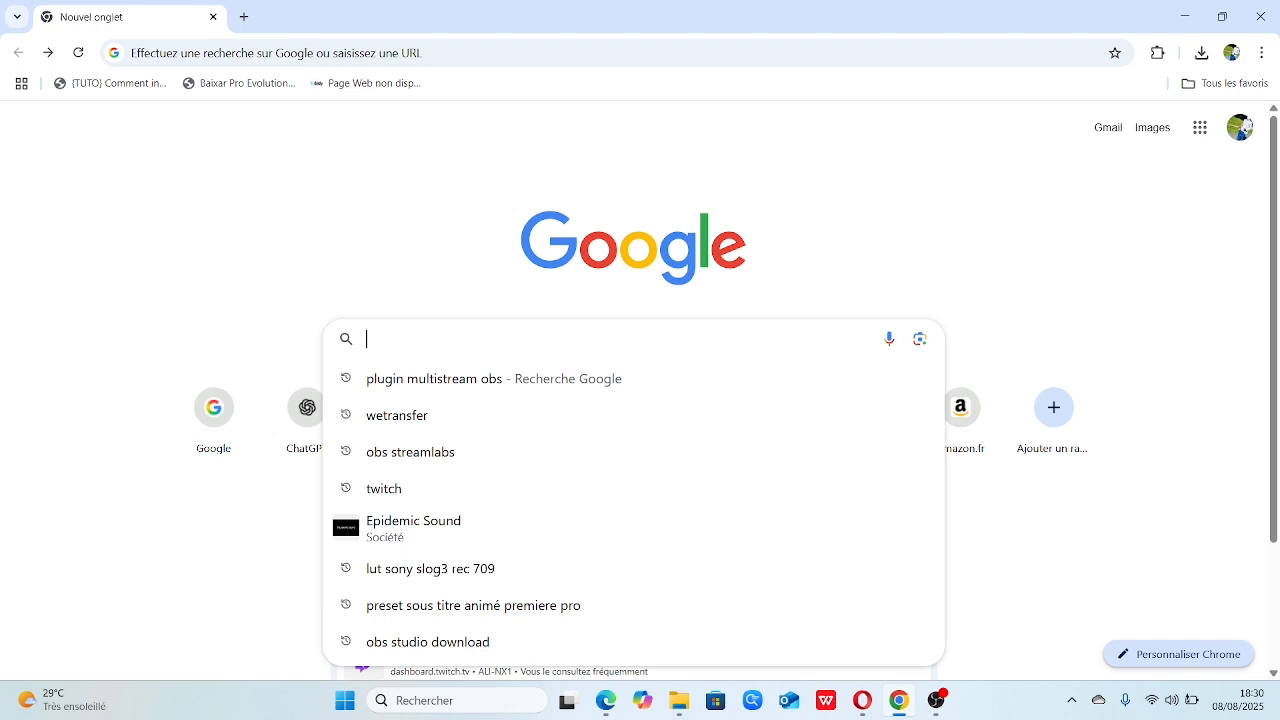
{"action": "left_click", "coordinate": [434, 386]}
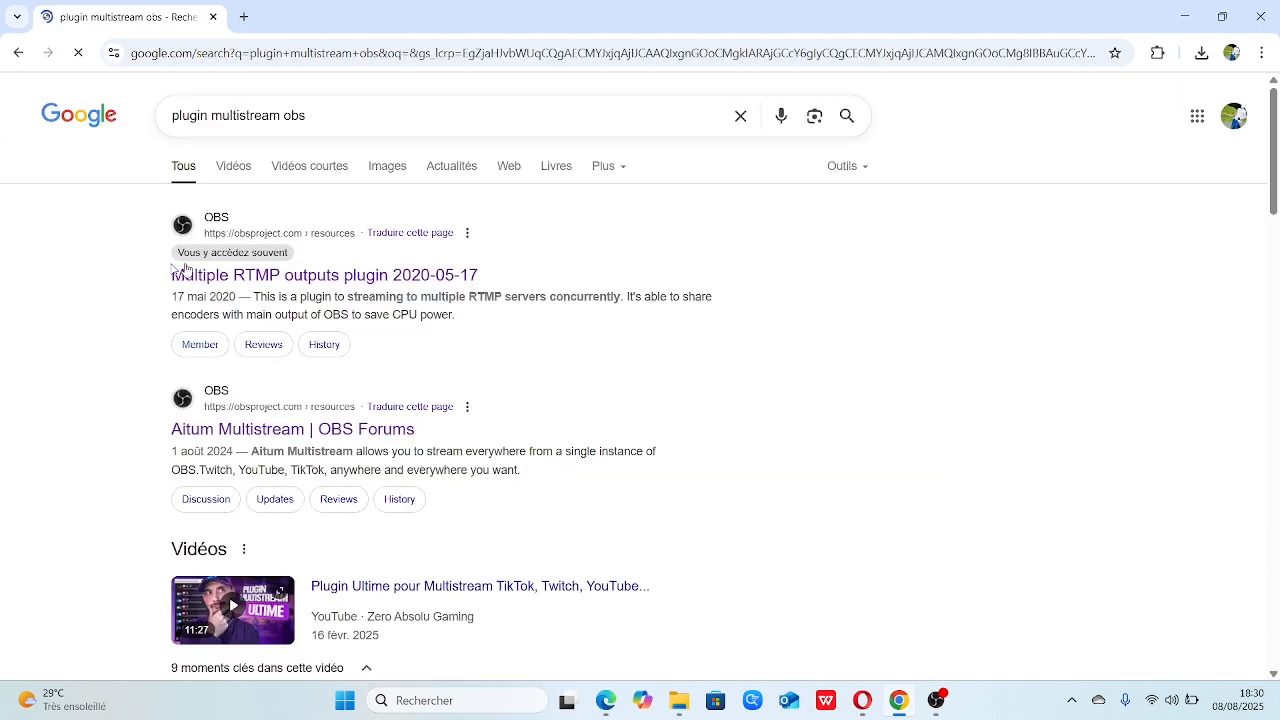
Open the Multiple RTMP outputs plugin result, follow its GitHub source link and open the obs-multi-rtmp 0.7.2 release
{"action": "left_click", "coordinate": [250, 281]}
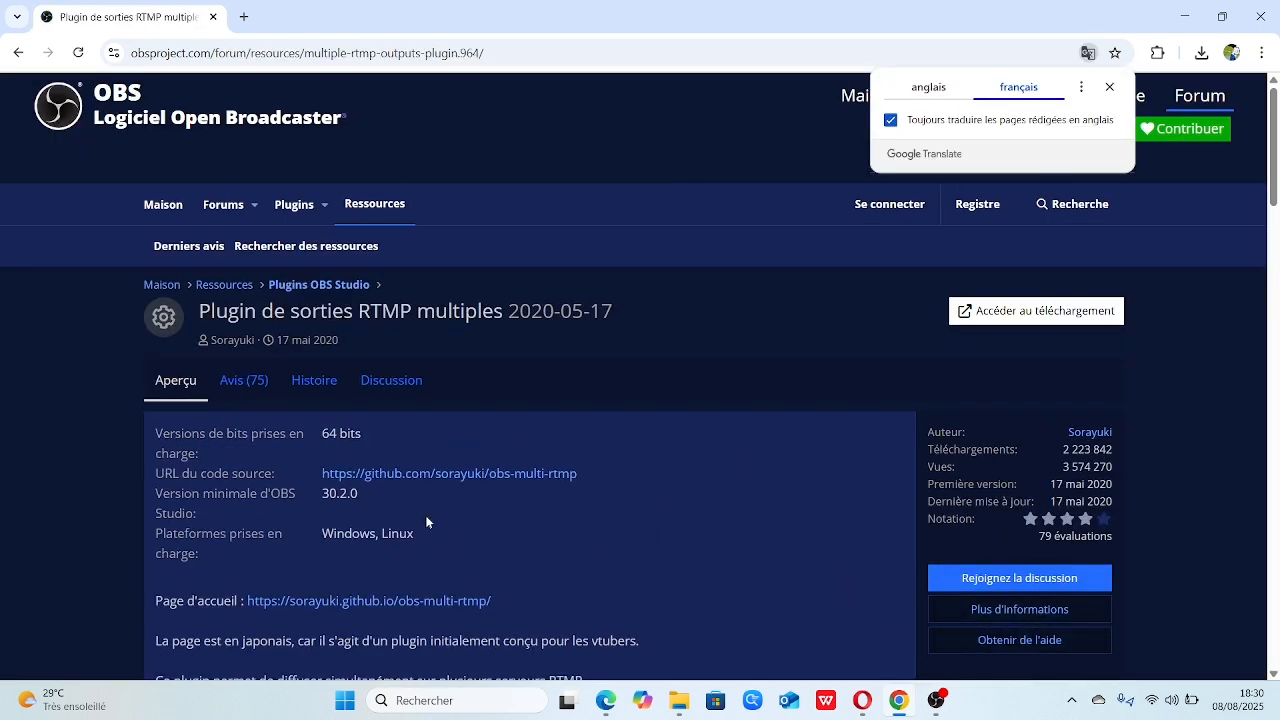
{"action": "left_click", "coordinate": [437, 475]}
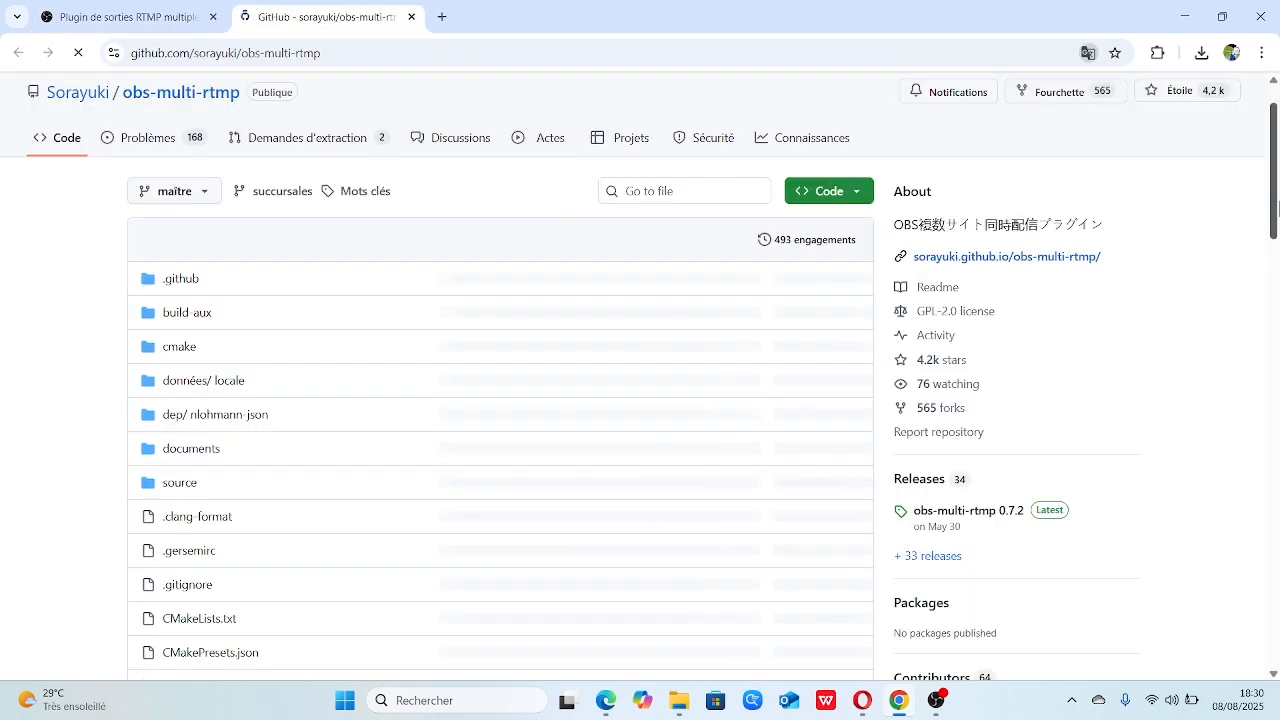
{"action": "scroll", "coordinate": [1277, 207], "scroll_direction": "down", "scroll_amount": 3}
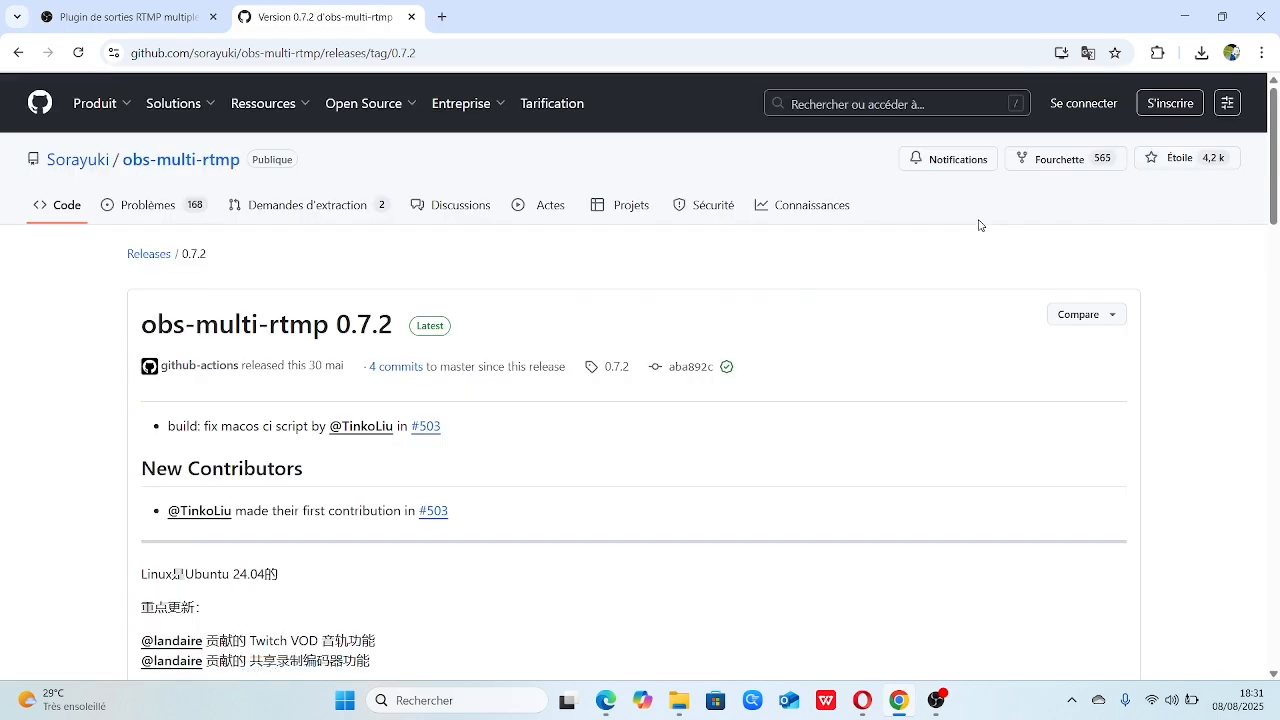
Download obs-multi-rtmp-0.7.2.0-windows-x64.zip from the release's assets
{"action": "scroll", "coordinate": [1268, 150], "scroll_direction": "down", "scroll_amount": 2}
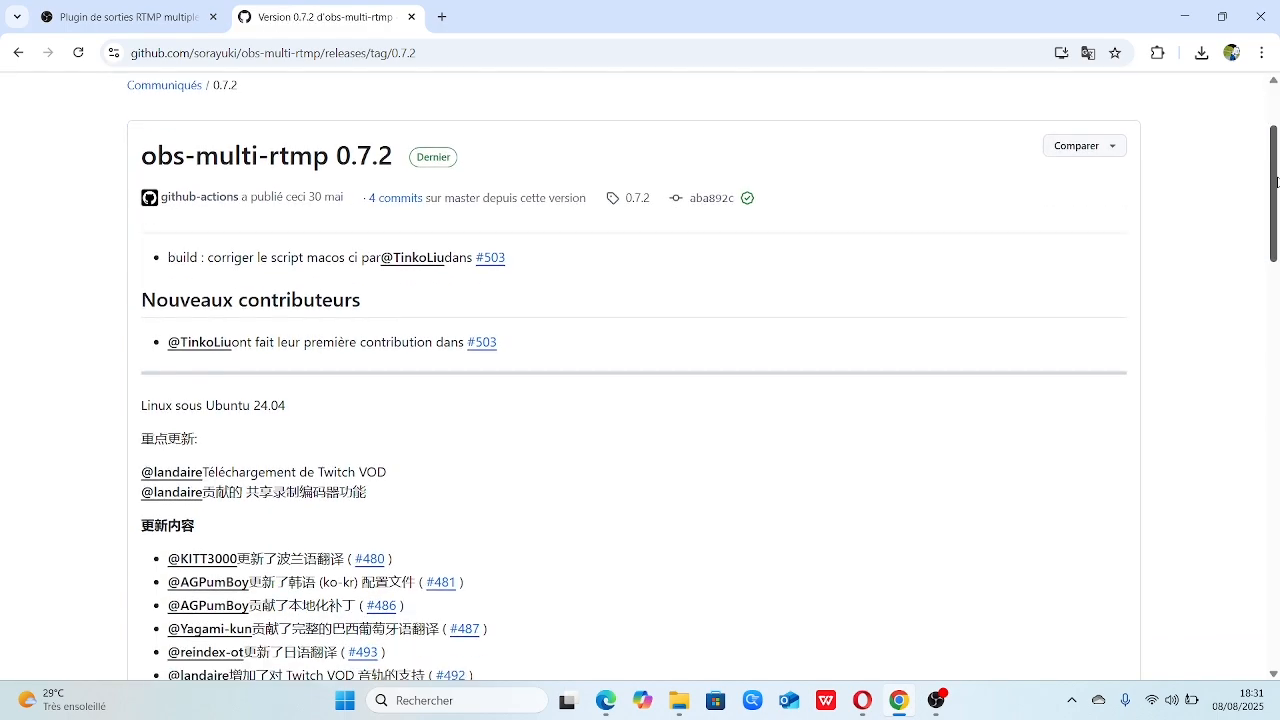
{"action": "left_click_drag", "start_coordinate": [1276, 181], "coordinate": [1275, 538]}
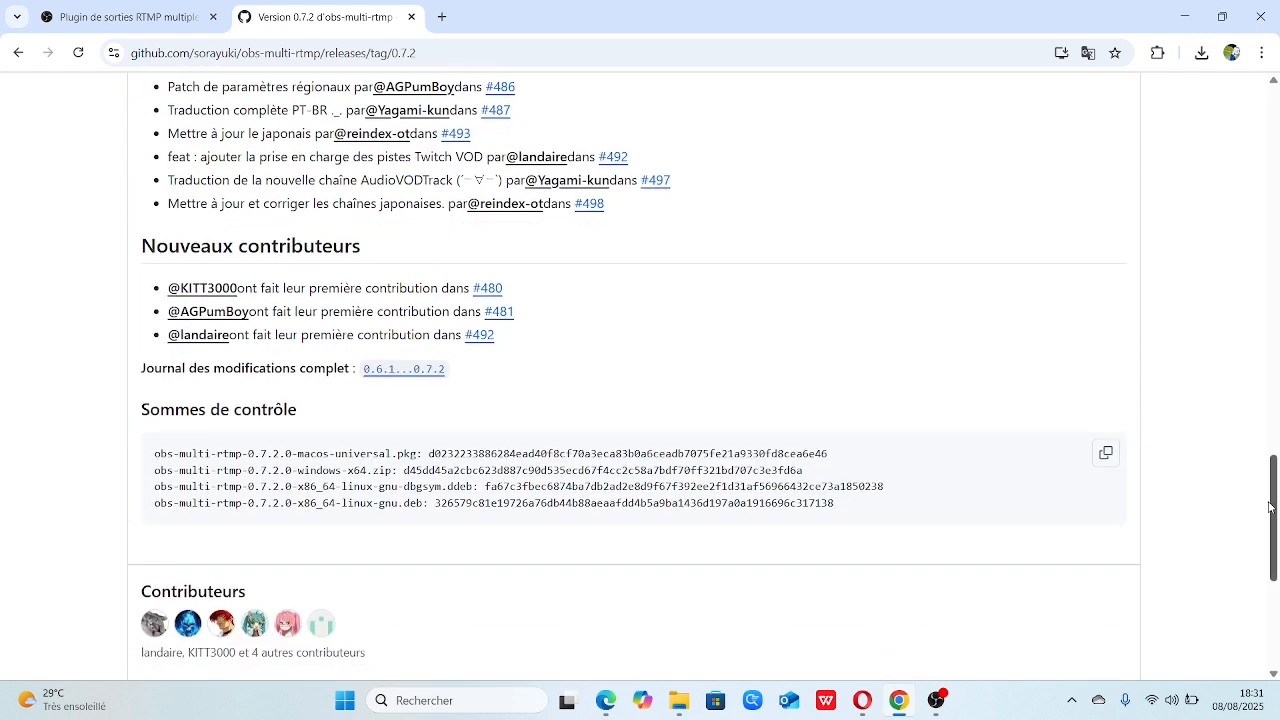
{"action": "scroll", "coordinate": [1262, 497], "scroll_direction": "down", "scroll_amount": 4}
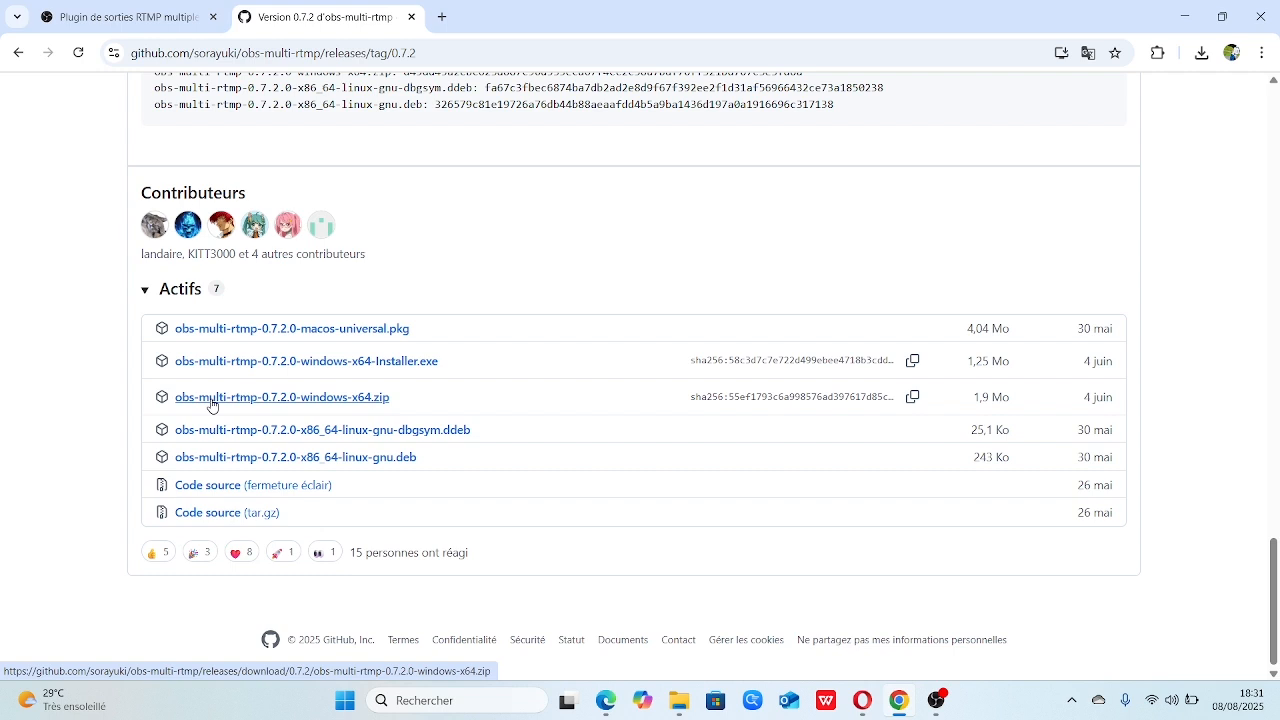
{"action": "left_click", "coordinate": [355, 401]}
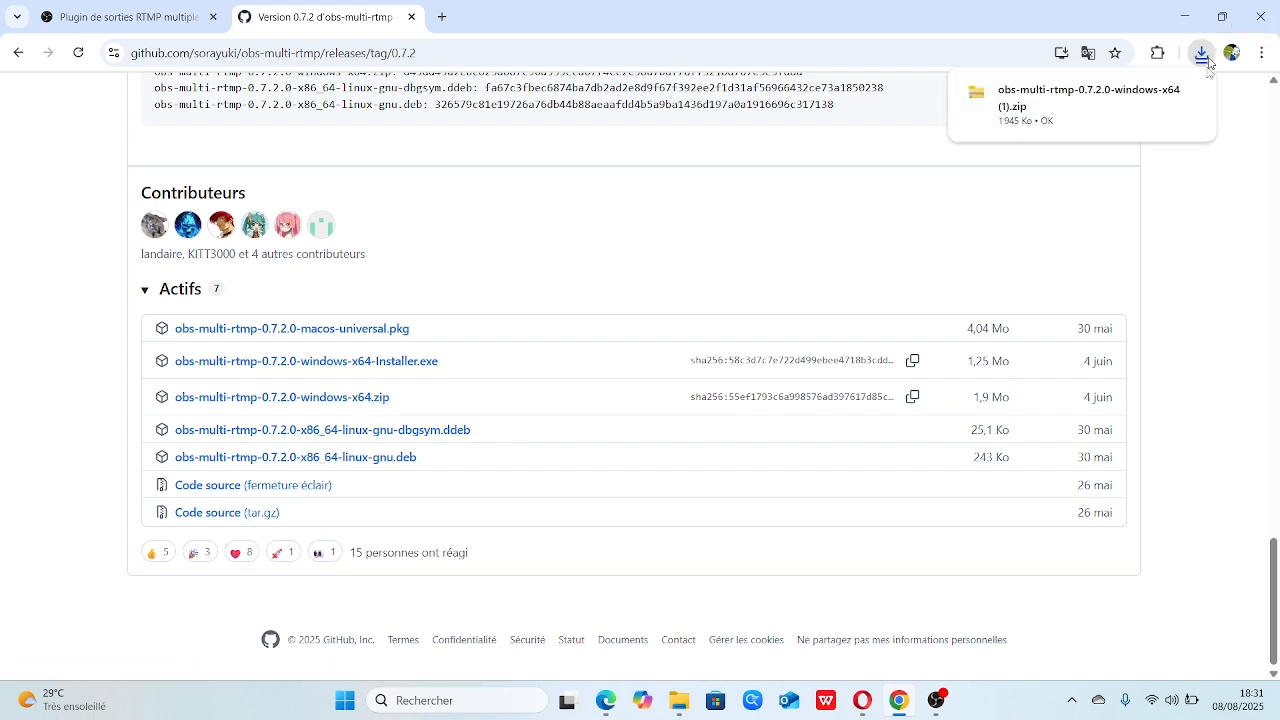
{"action": "mouse_move", "coordinate": [1164, 100]}
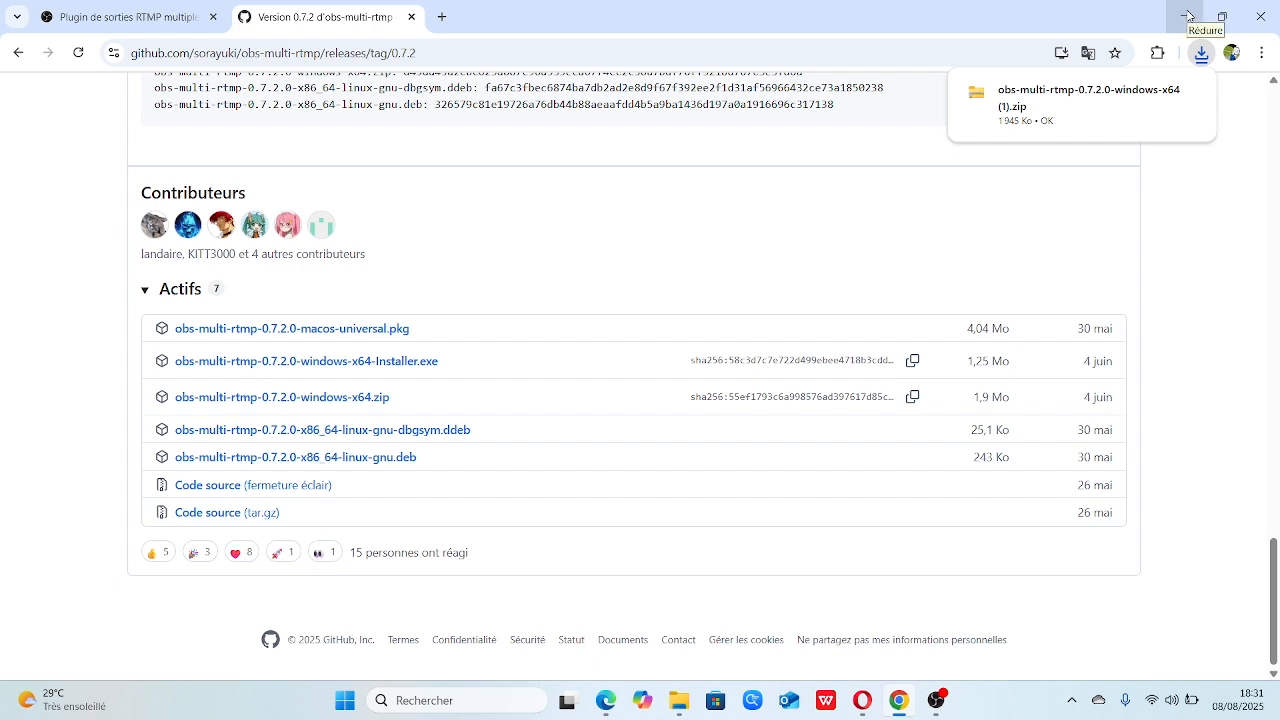
Switch to the Bureau folder in File Explorer and extract the obs-multi-rtmp-0.7.2.0-windows-x64 archive, replacing the existing files in the destination
{"action": "mouse_move", "coordinate": [681, 706]}
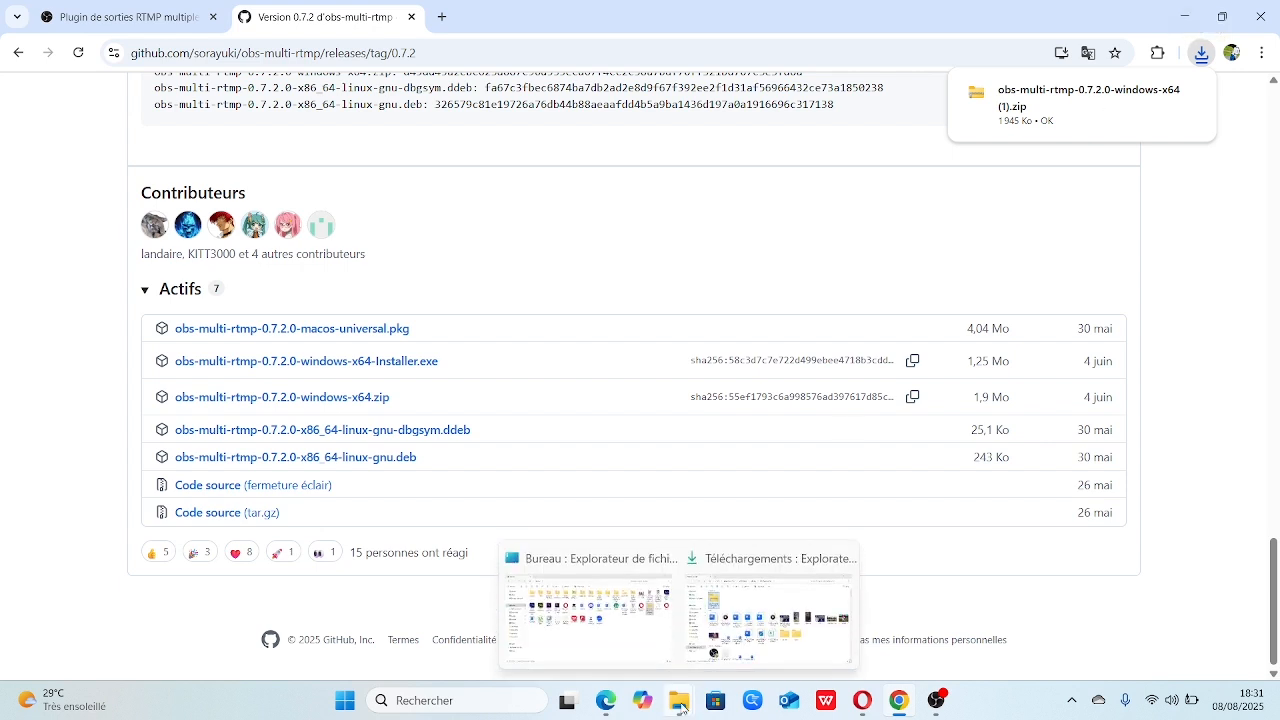
{"action": "mouse_move", "coordinate": [746, 622]}
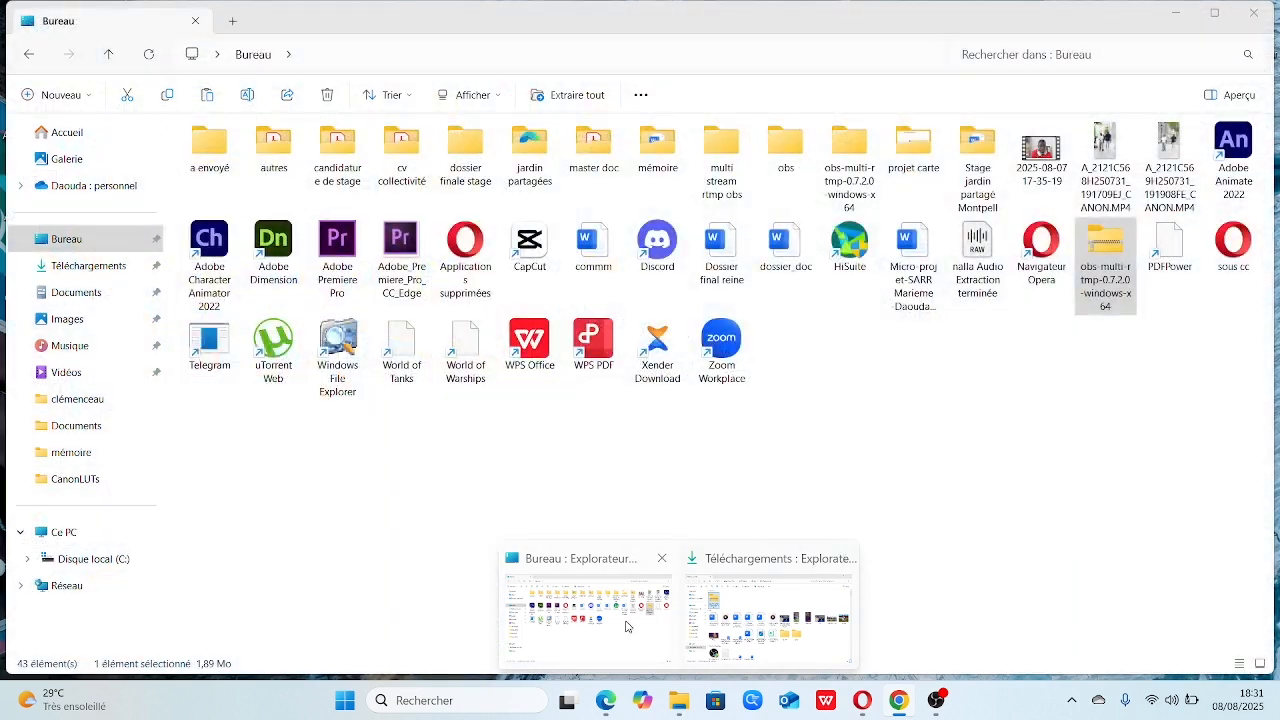
{"action": "left_click", "coordinate": [600, 612]}
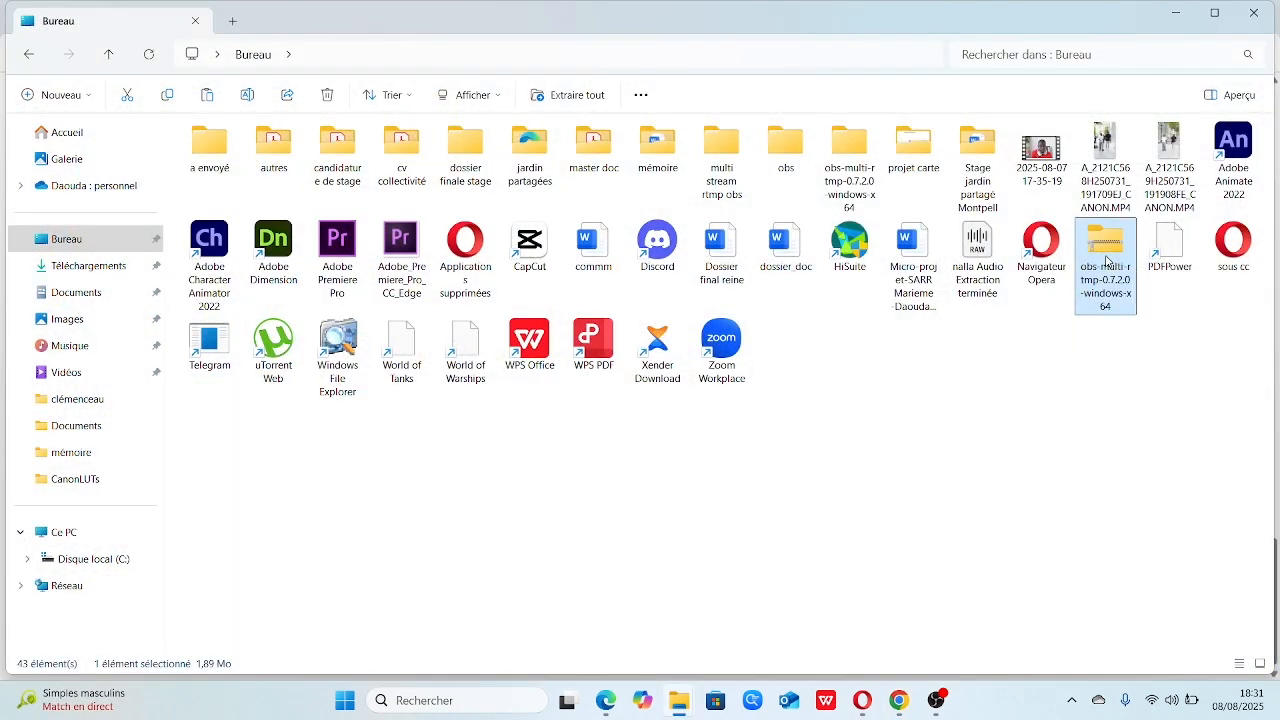
{"action": "right_click", "coordinate": [1107, 262]}
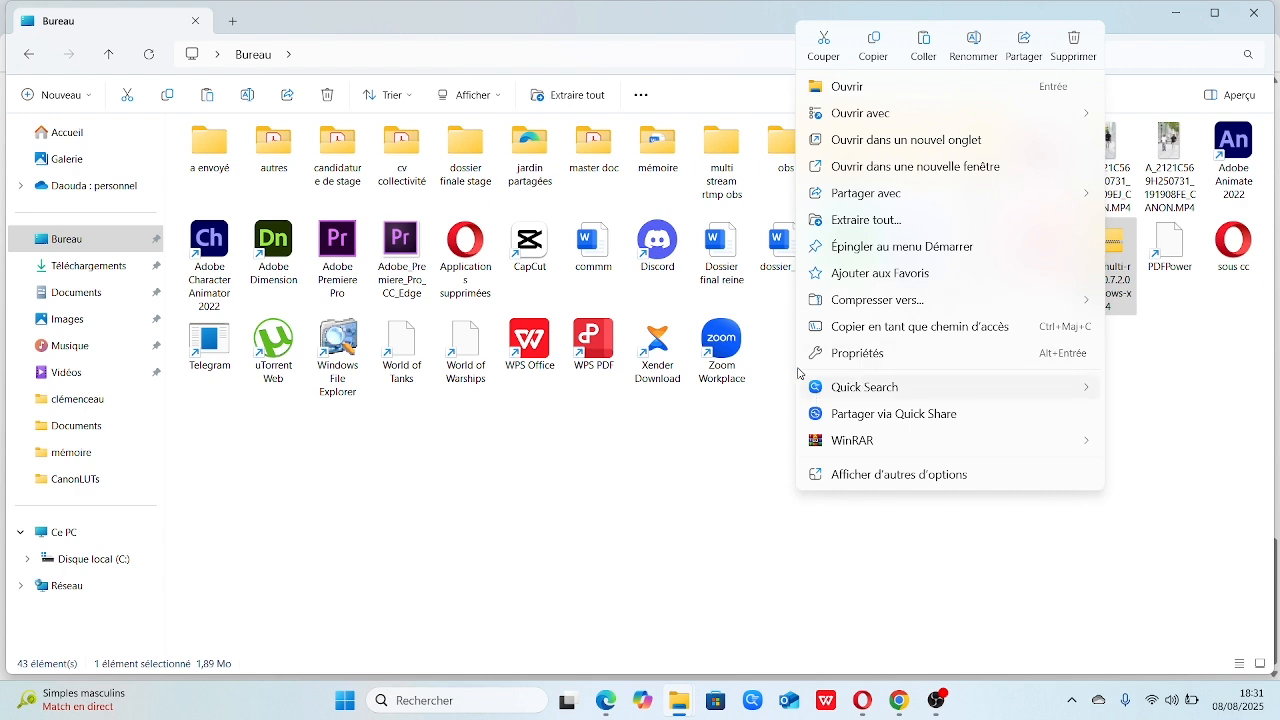
{"action": "left_click", "coordinate": [875, 222]}
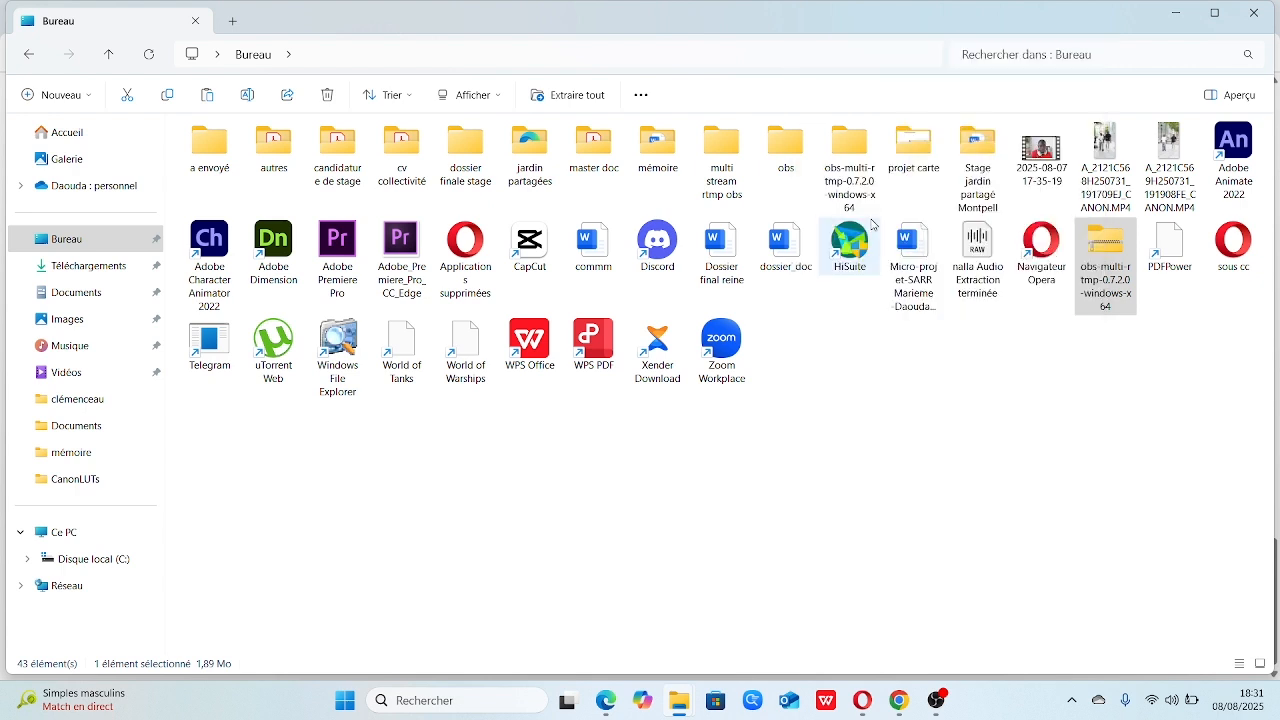
{"action": "left_click", "coordinate": [766, 518]}
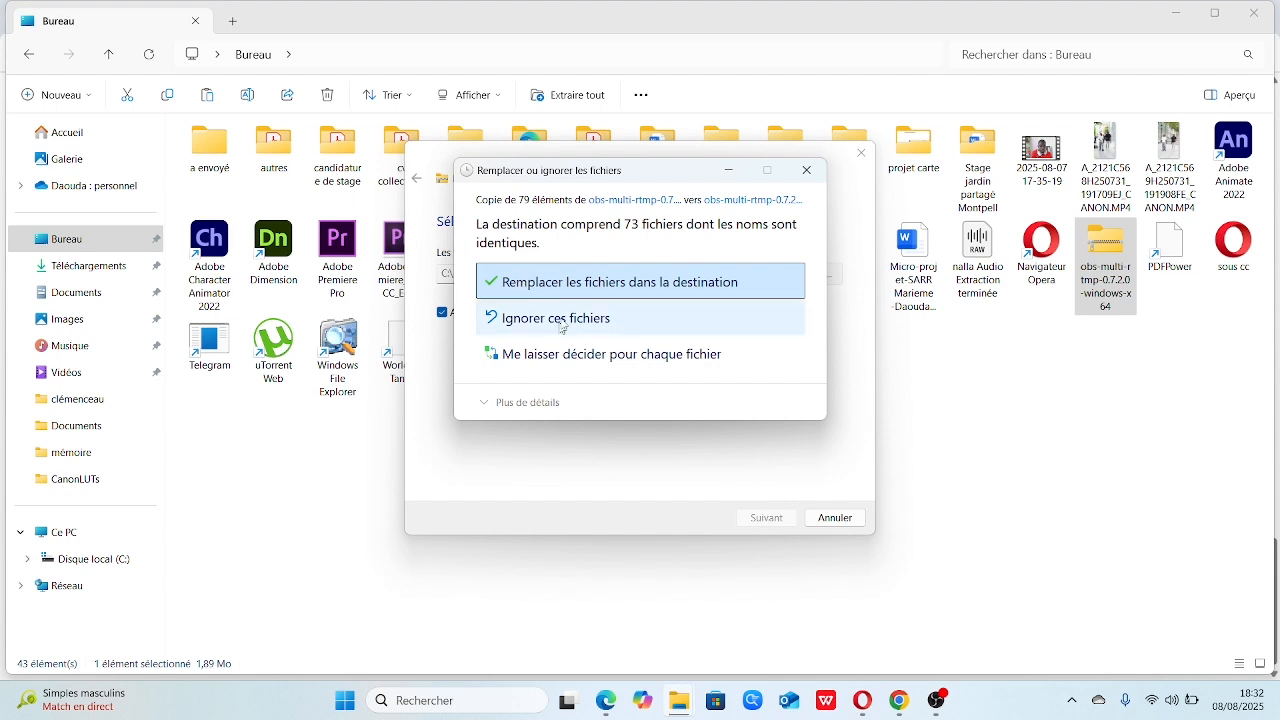
{"action": "left_click", "coordinate": [538, 281]}
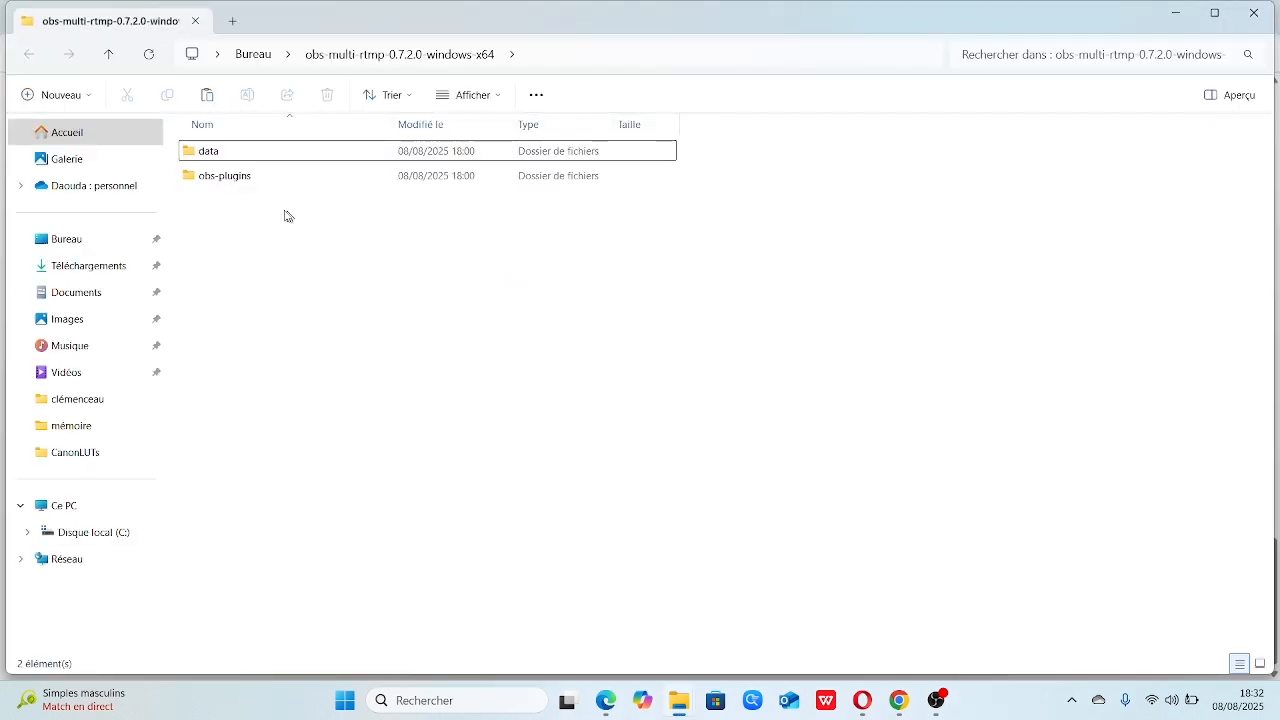
Copy the data and obs-plugins folders from the extracted obs-multi-rtmp-0.7.2.0-windows-x64 folder
{"action": "left_click_drag", "start_coordinate": [202, 187], "coordinate": [215, 150]}
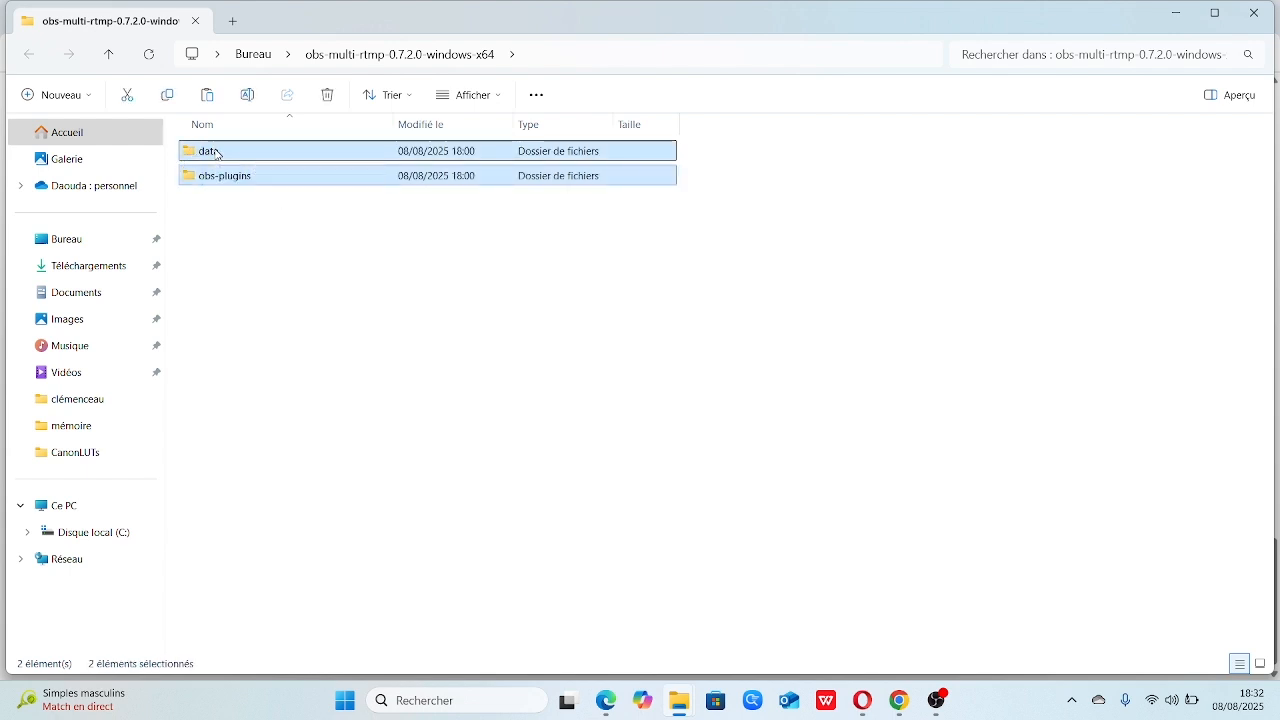
{"action": "right_click", "coordinate": [215, 152]}
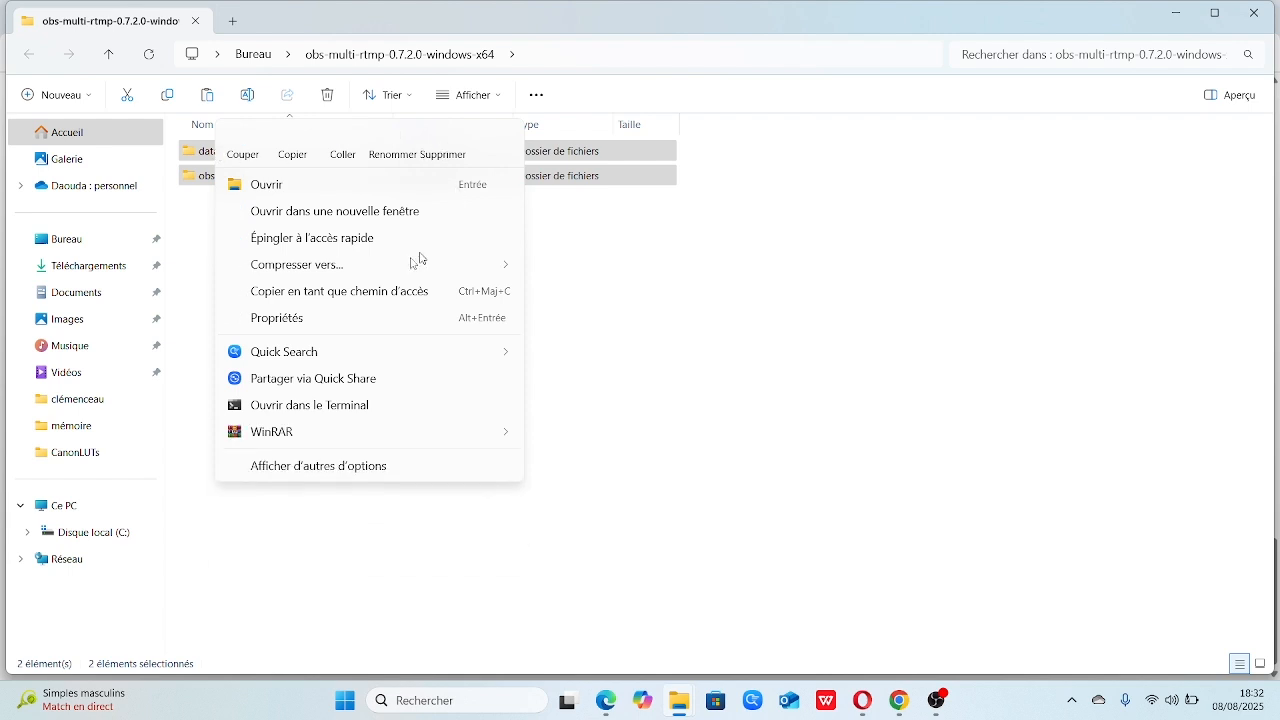
{"action": "left_click", "coordinate": [296, 147]}
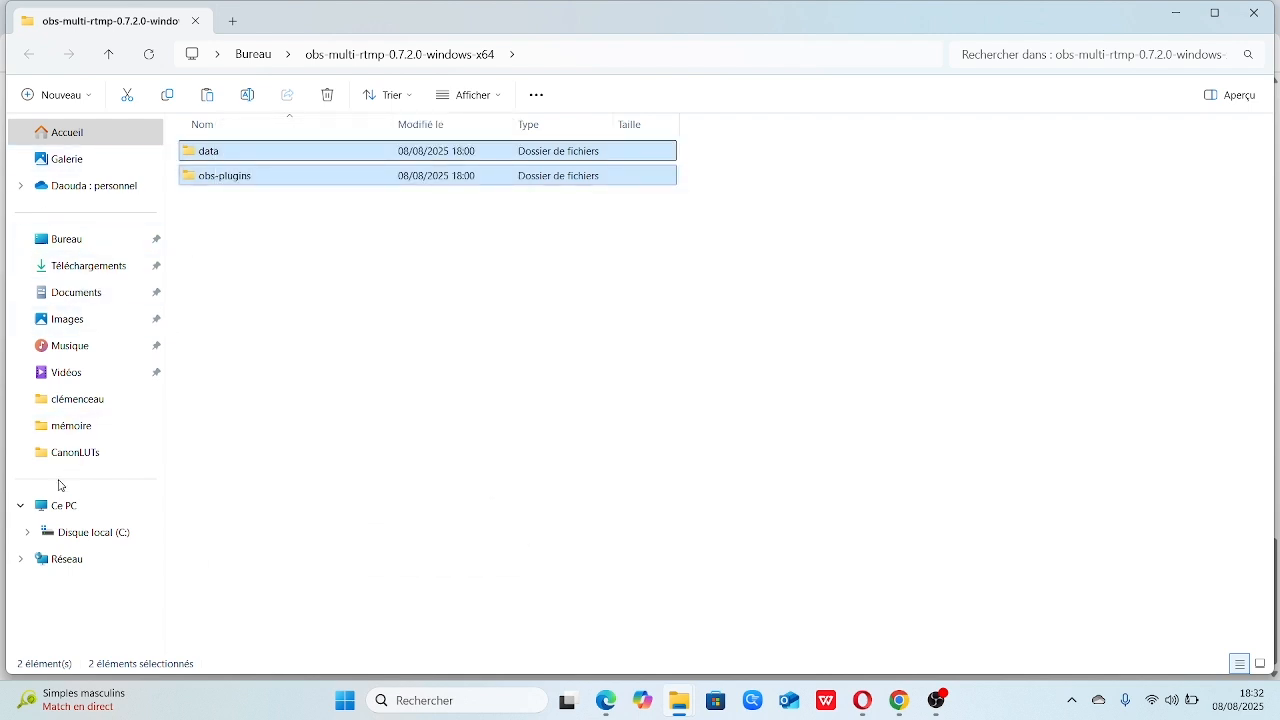
Open the obs-studio installation folder inside Program Files on Disque local (C:)
{"action": "left_click", "coordinate": [58, 505]}
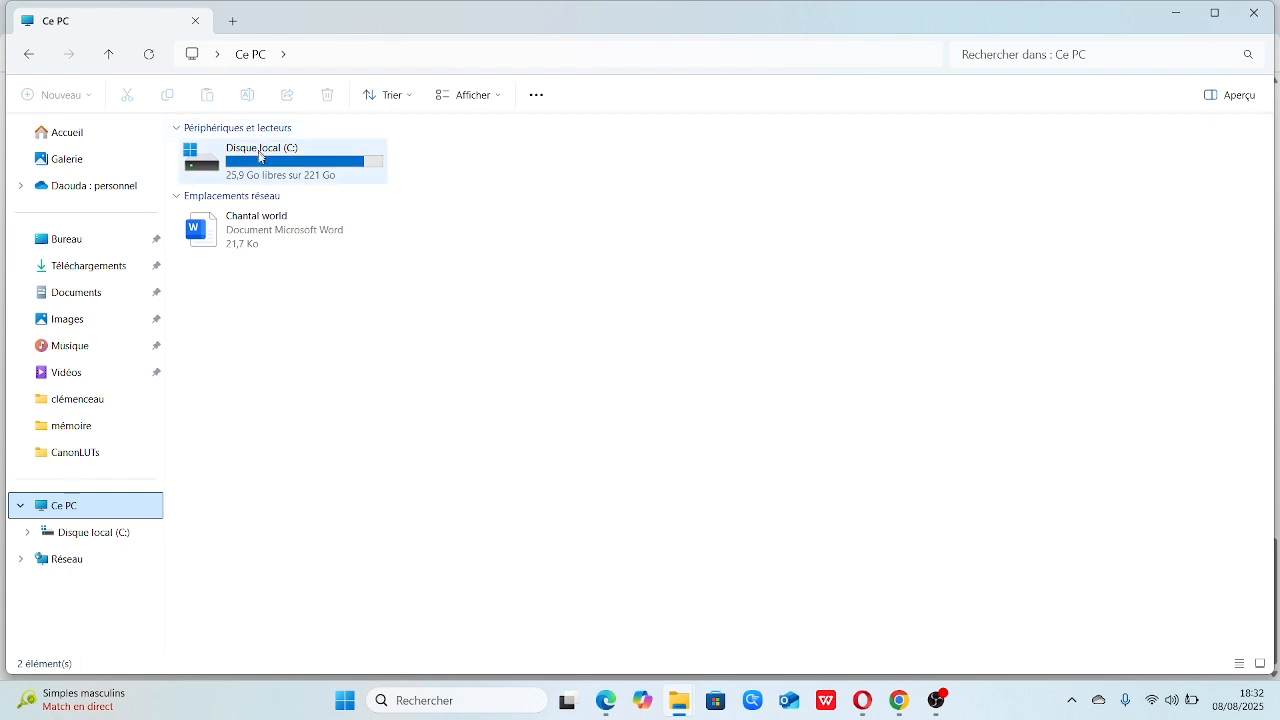
{"action": "double_click", "coordinate": [259, 155]}
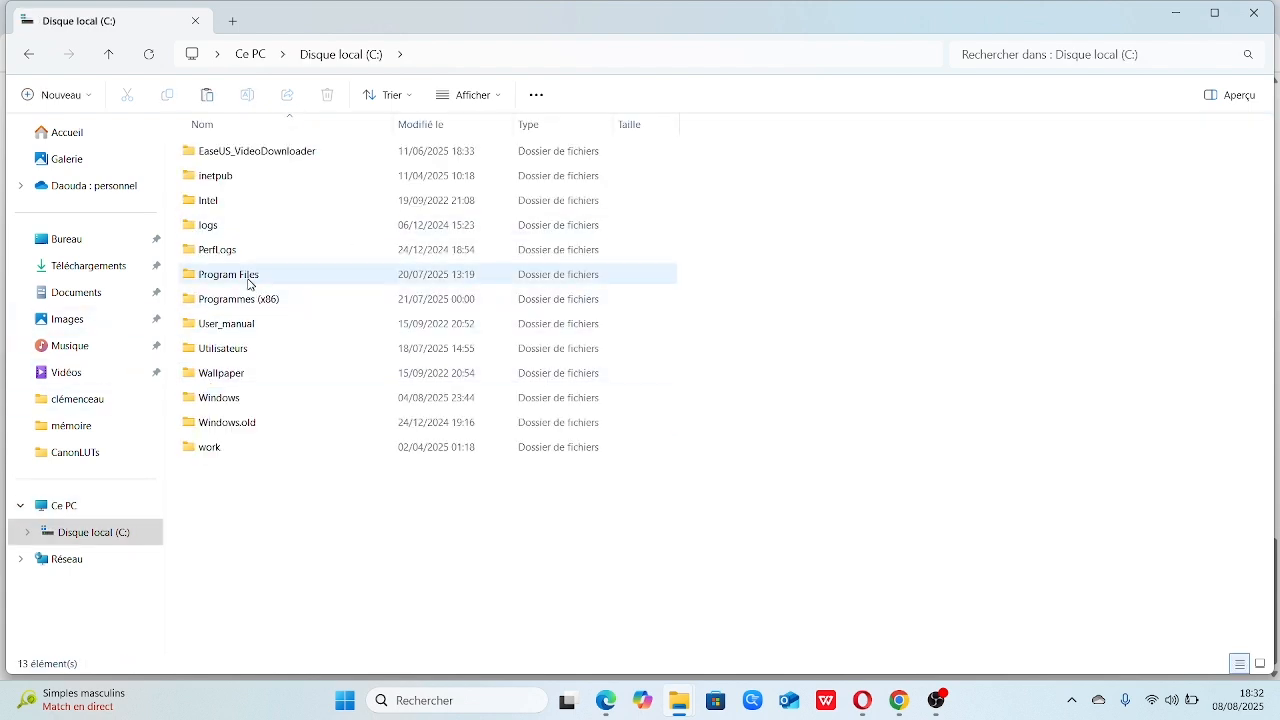
{"action": "double_click", "coordinate": [248, 283]}
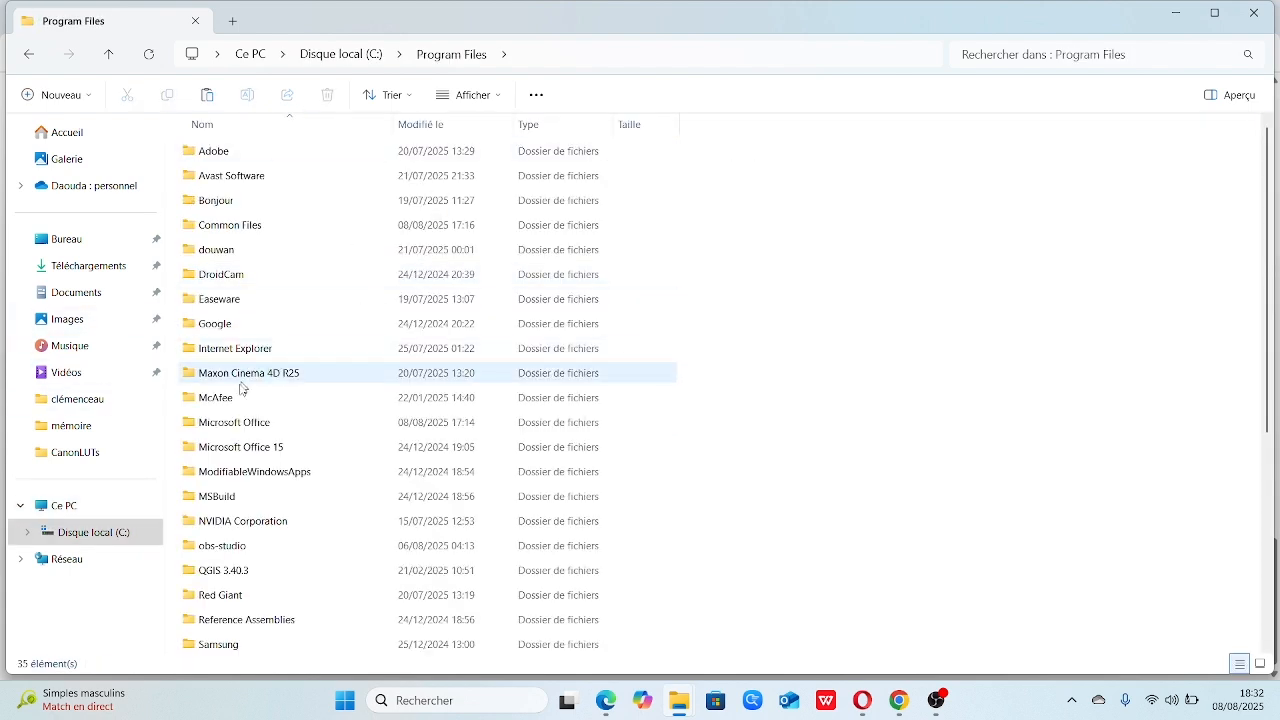
{"action": "double_click", "coordinate": [239, 545]}
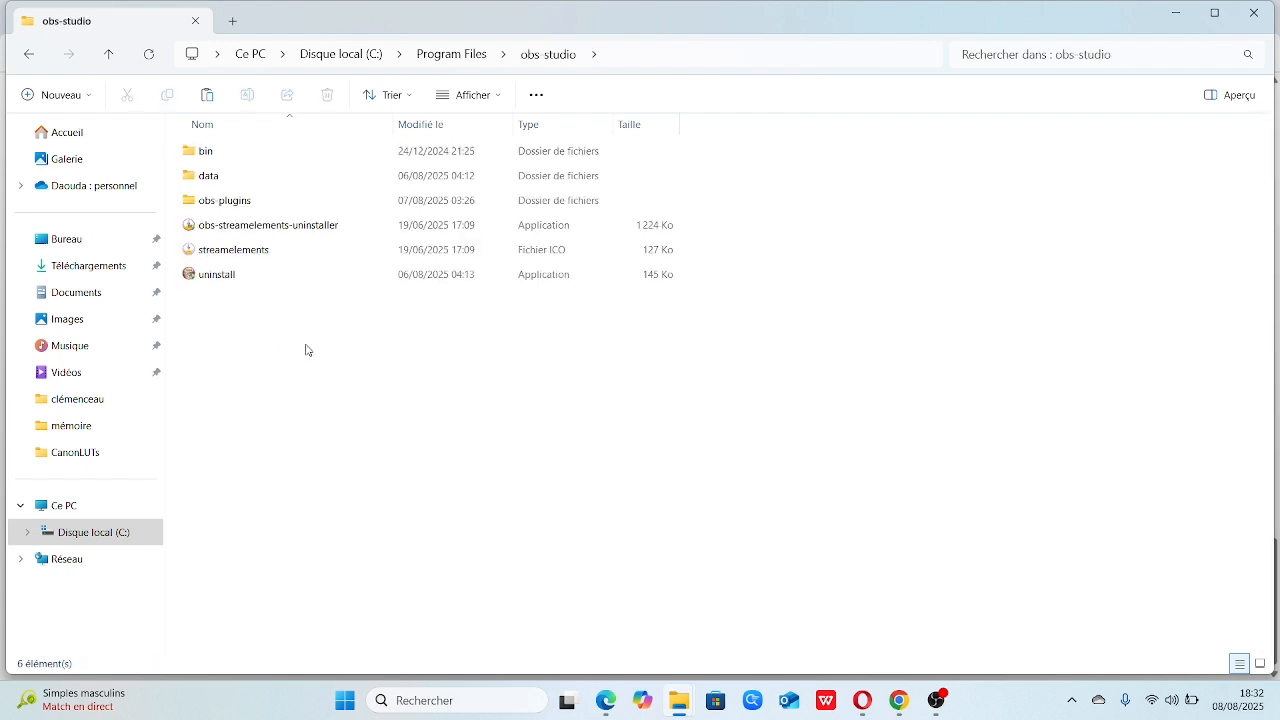
{"action": "right_click", "coordinate": [307, 349]}
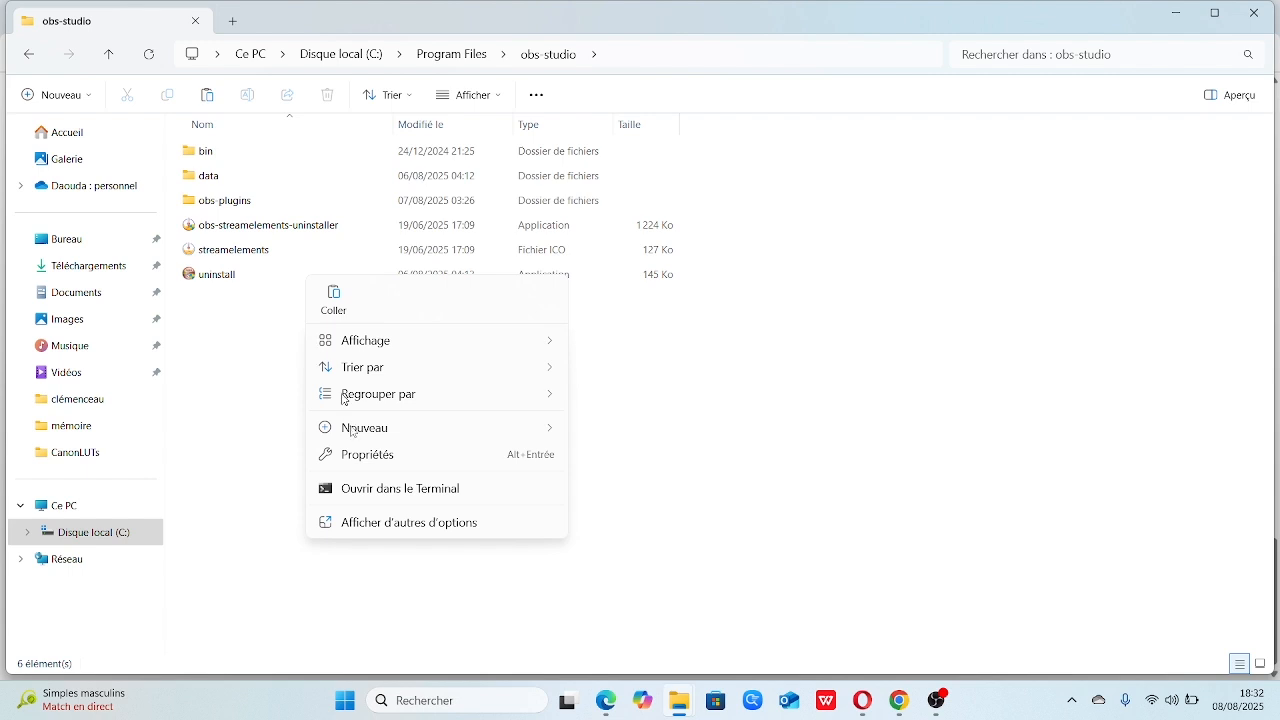
{"action": "left_click", "coordinate": [359, 530]}
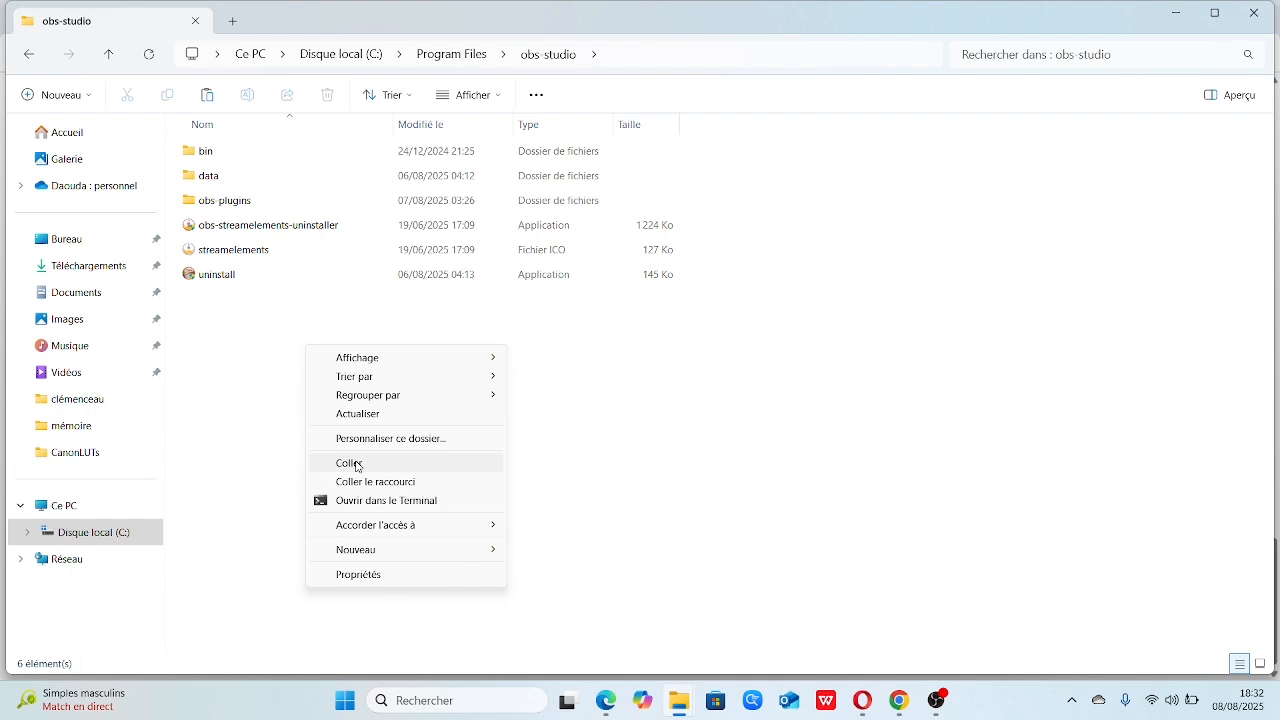
{"action": "left_click", "coordinate": [556, 462]}
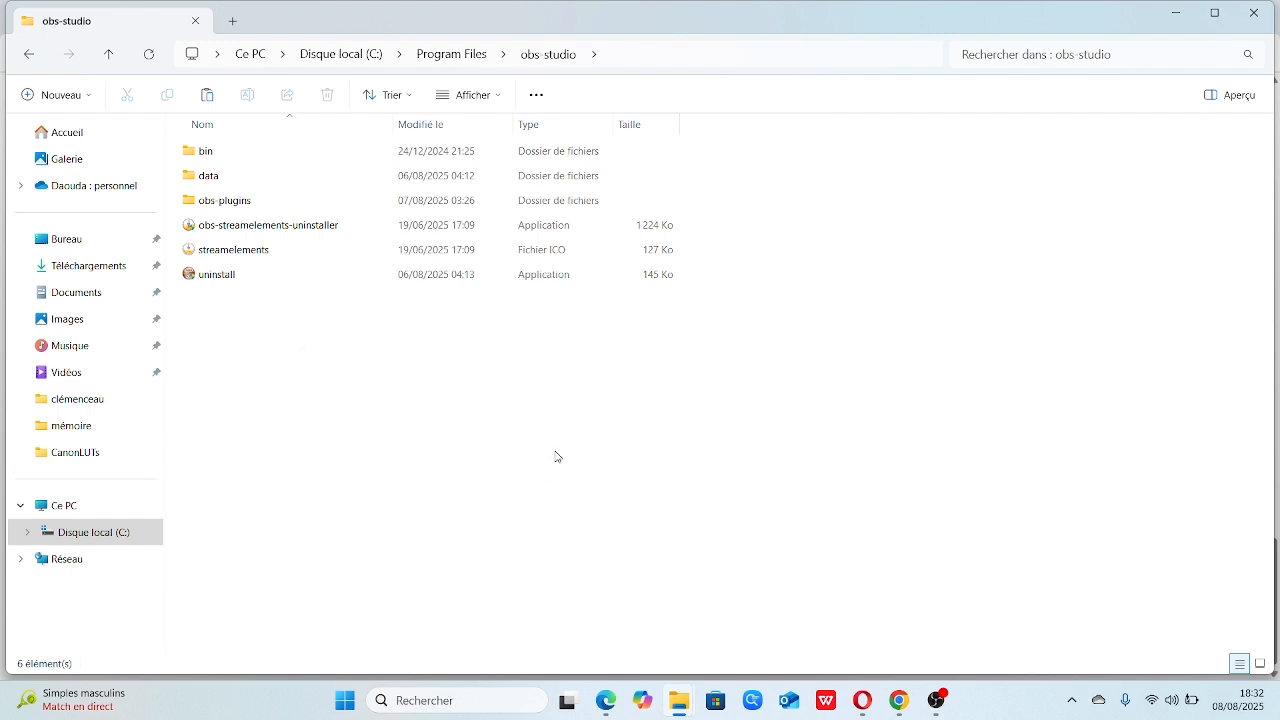
Switch back to the main OBS window and try to quit the program
{"action": "left_click", "coordinate": [942, 708]}
{"action": "left_click", "coordinate": [950, 612]}
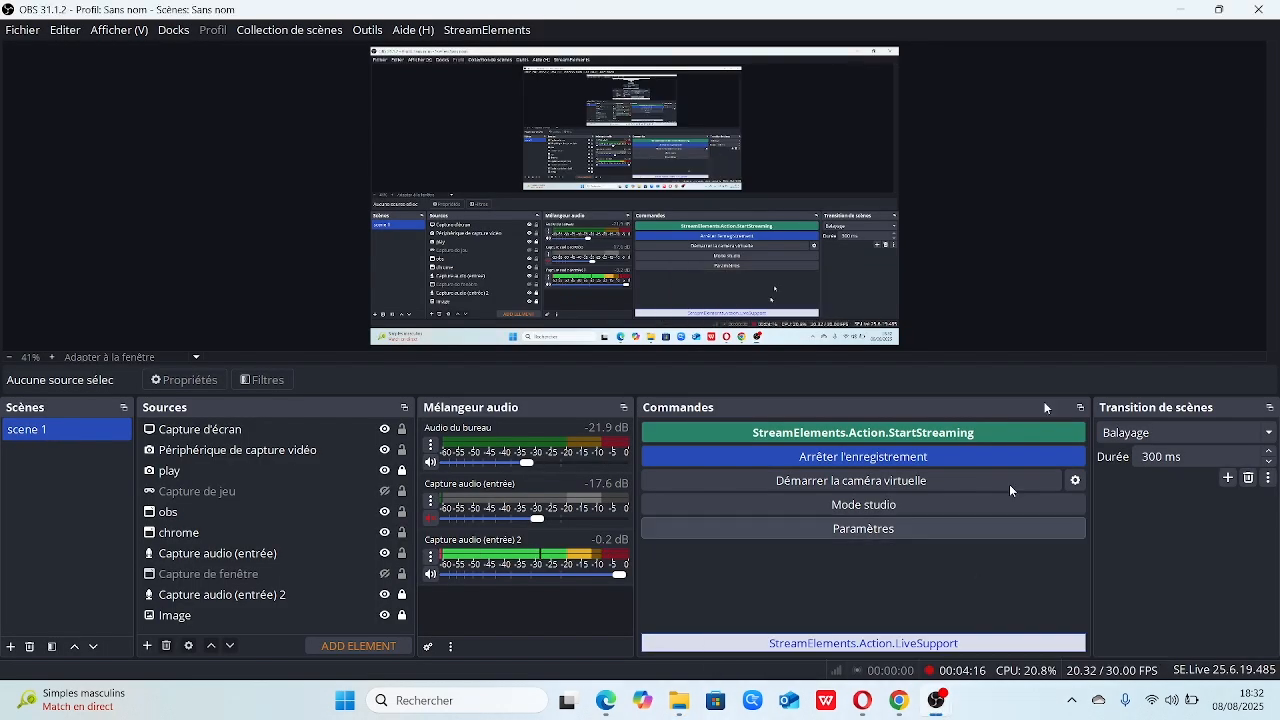
{"action": "left_click", "coordinate": [1260, 12]}
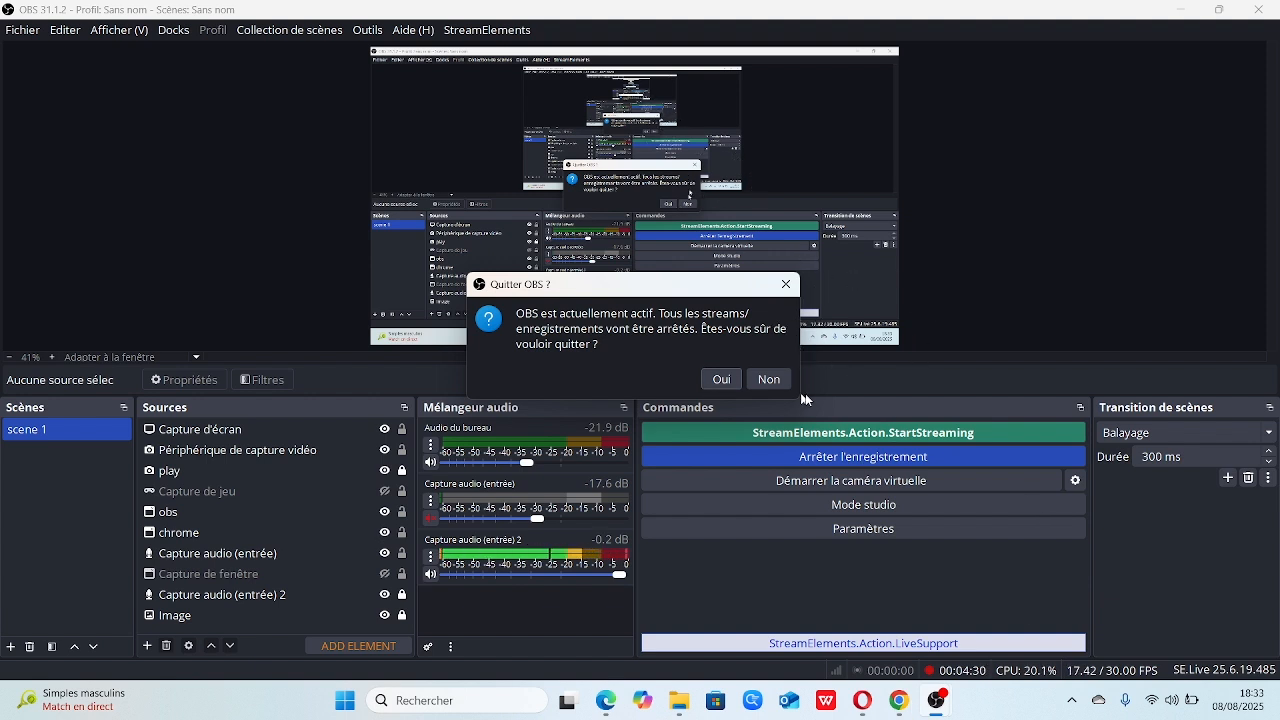
{"action": "left_click", "coordinate": [769, 379]}
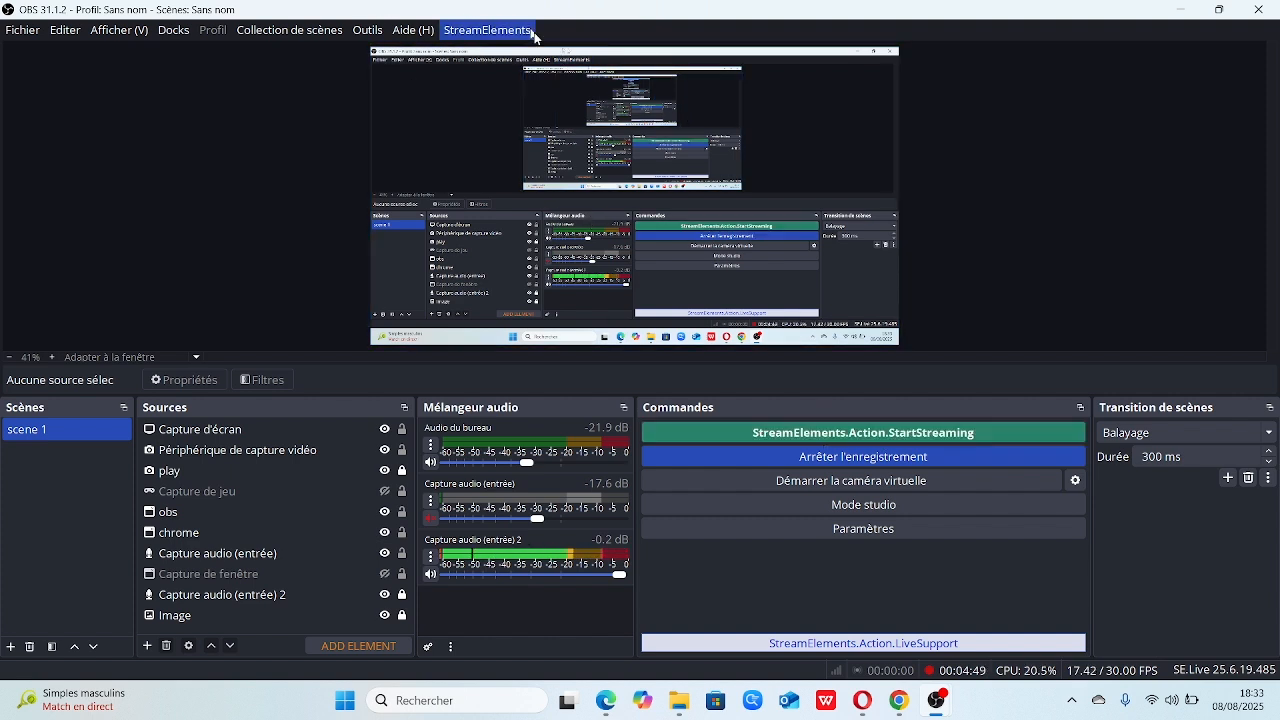
Show the StreamElements Multi-Streaming dock in OBS
{"action": "left_click", "coordinate": [477, 33]}
{"action": "mouse_move", "coordinate": [460, 77]}
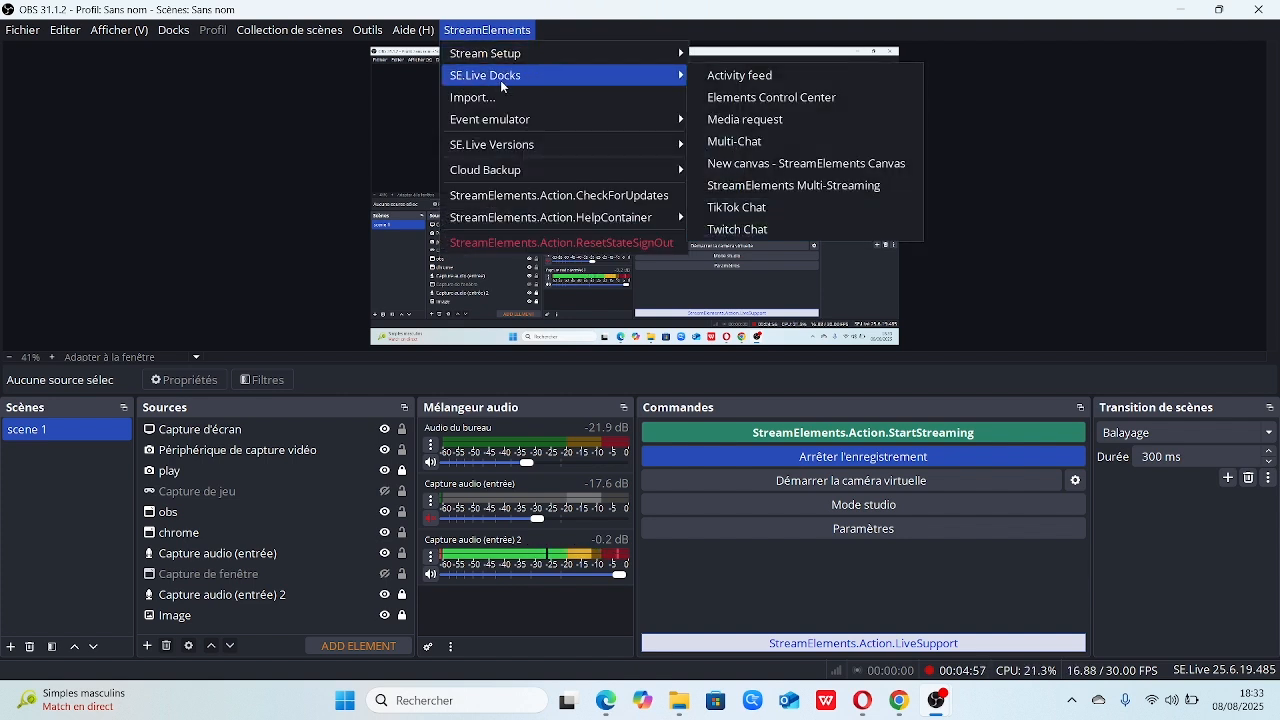
{"action": "left_click", "coordinate": [801, 187]}
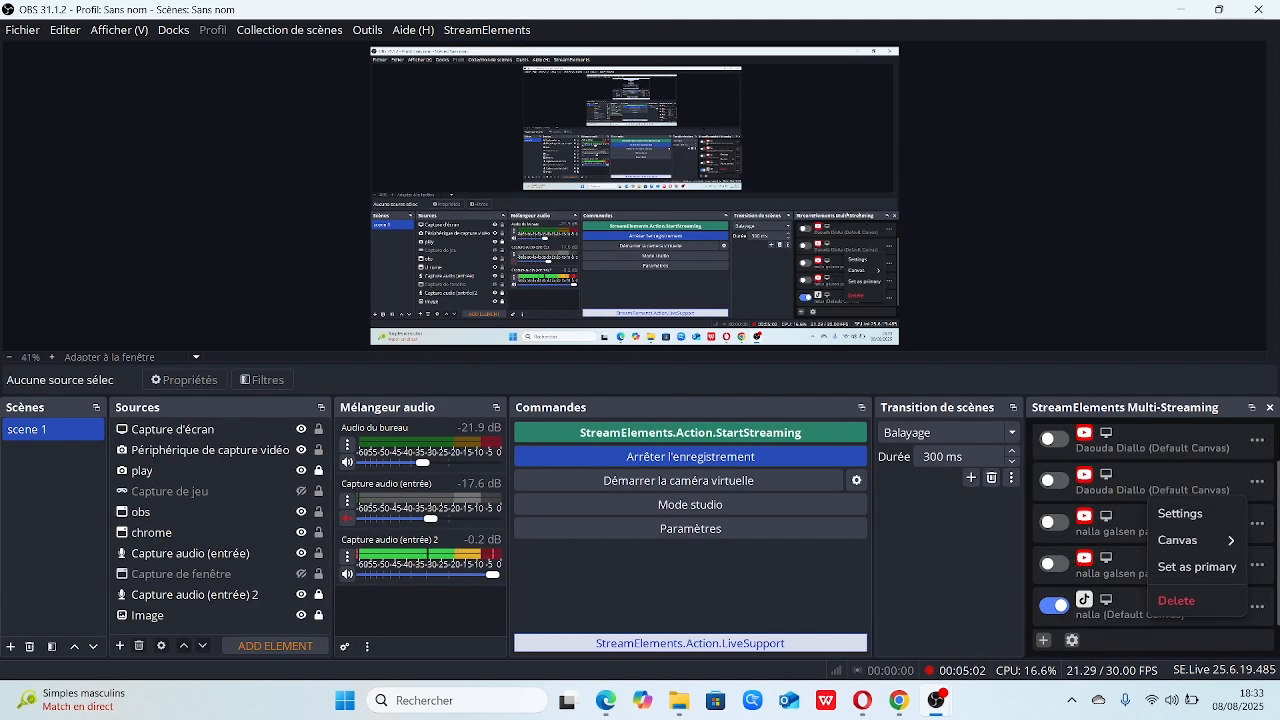
Show the TikTok Chat and Twitch Chat docks from the SE.Live docks
{"action": "left_click", "coordinate": [1276, 468]}
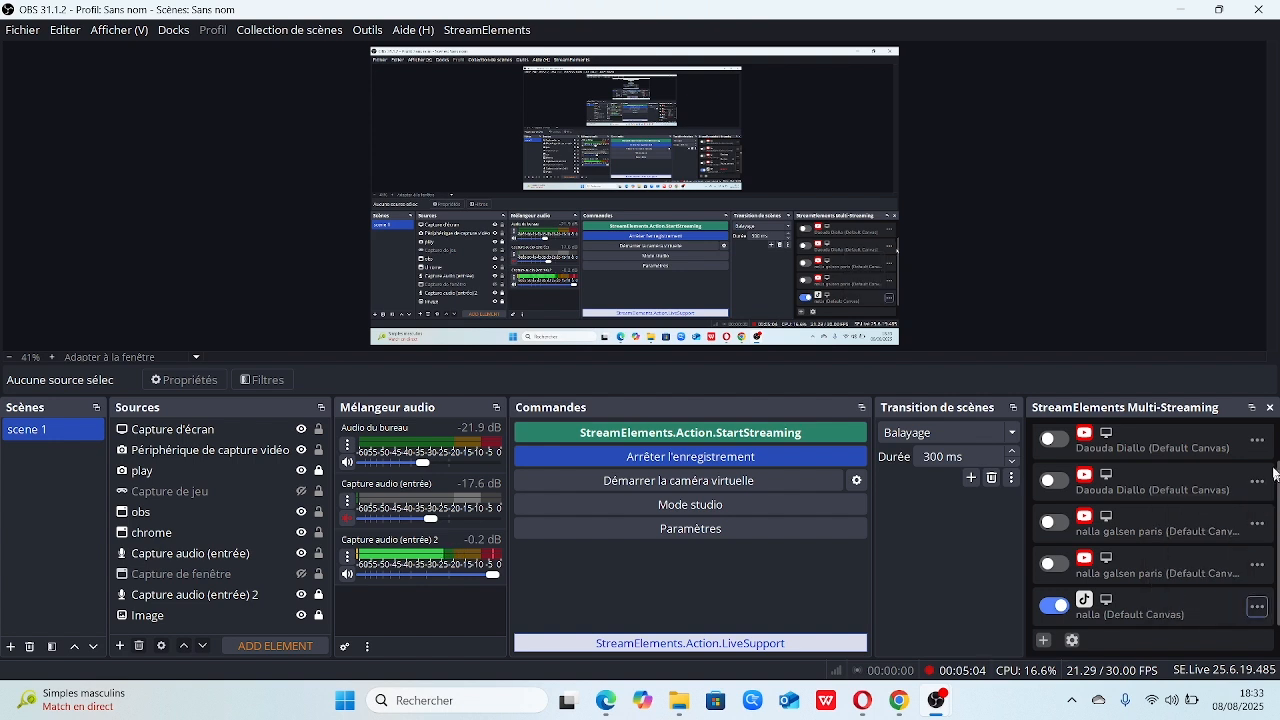
{"action": "left_click_drag", "start_coordinate": [1277, 470], "coordinate": [1278, 436]}
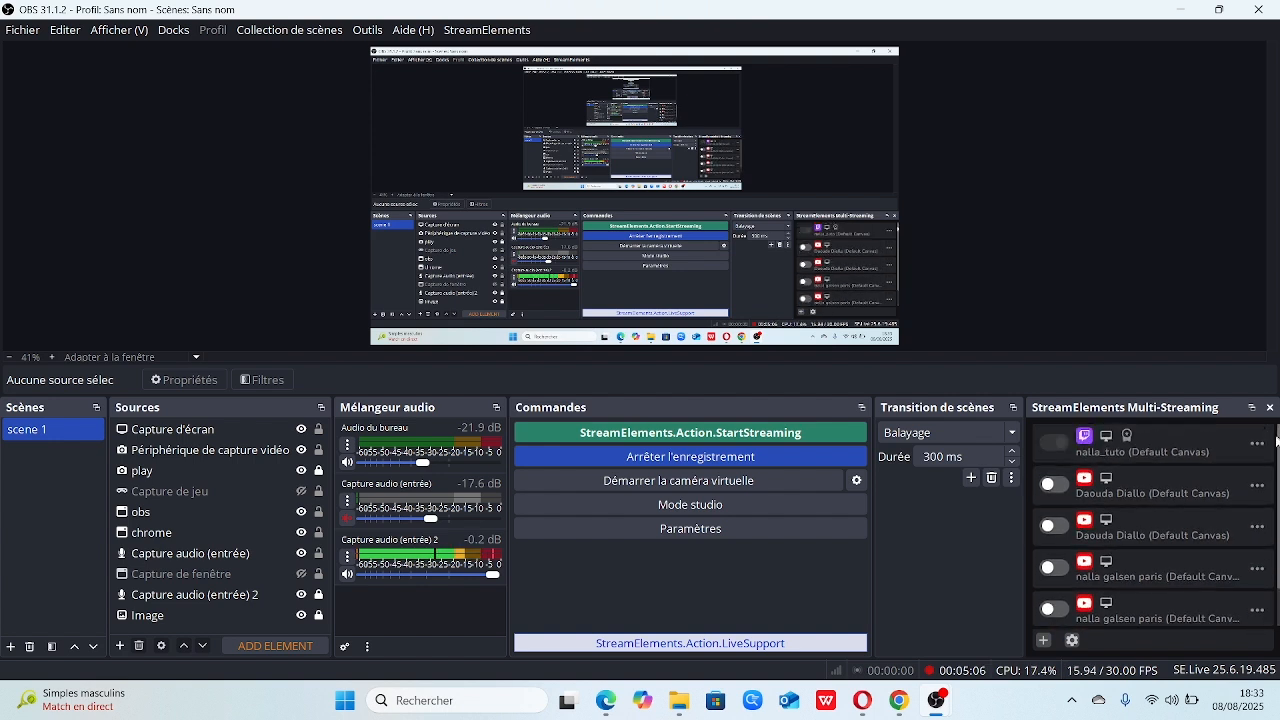
{"action": "left_click", "coordinate": [487, 30]}
{"action": "mouse_move", "coordinate": [679, 89]}
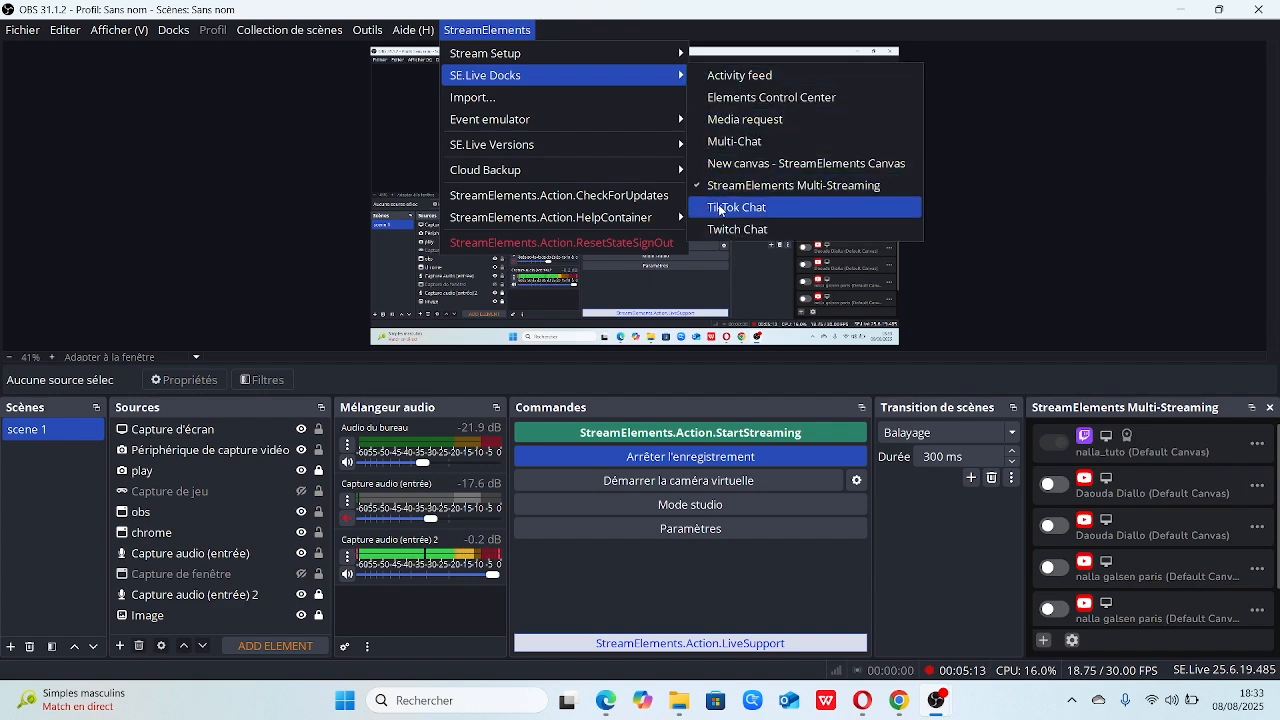
{"action": "left_click", "coordinate": [719, 208]}
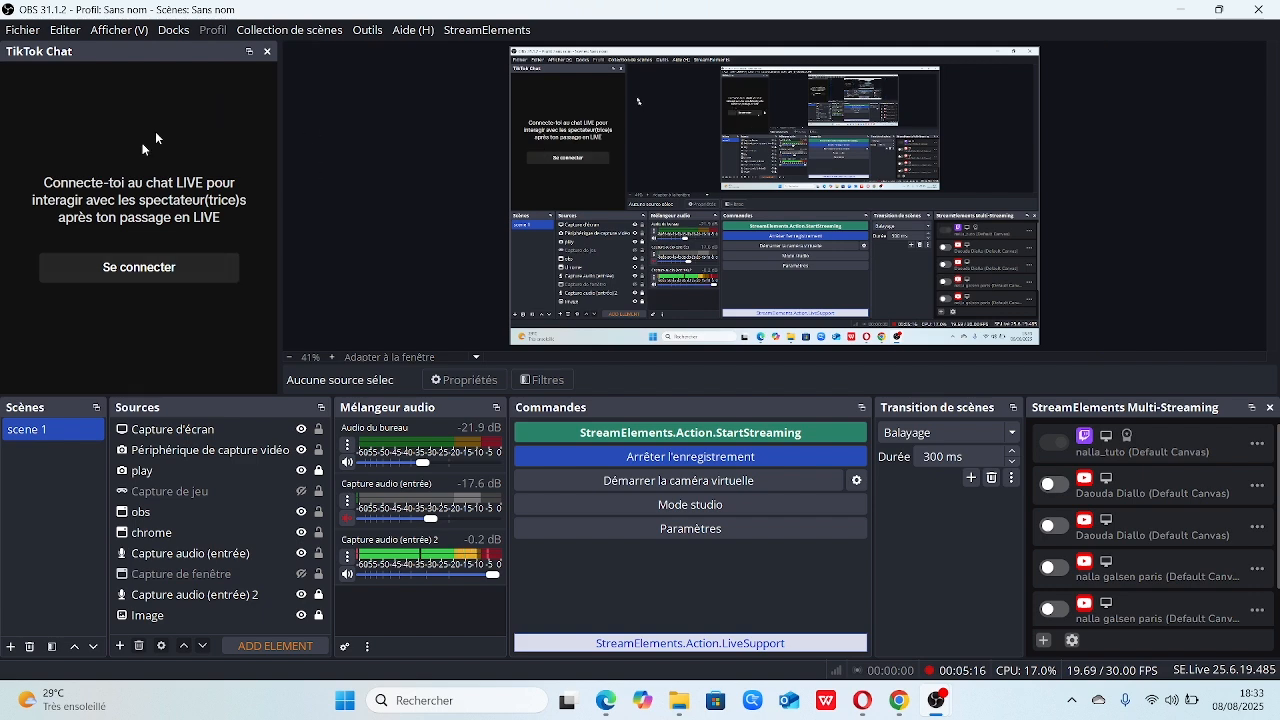
{"action": "left_click", "coordinate": [498, 30]}
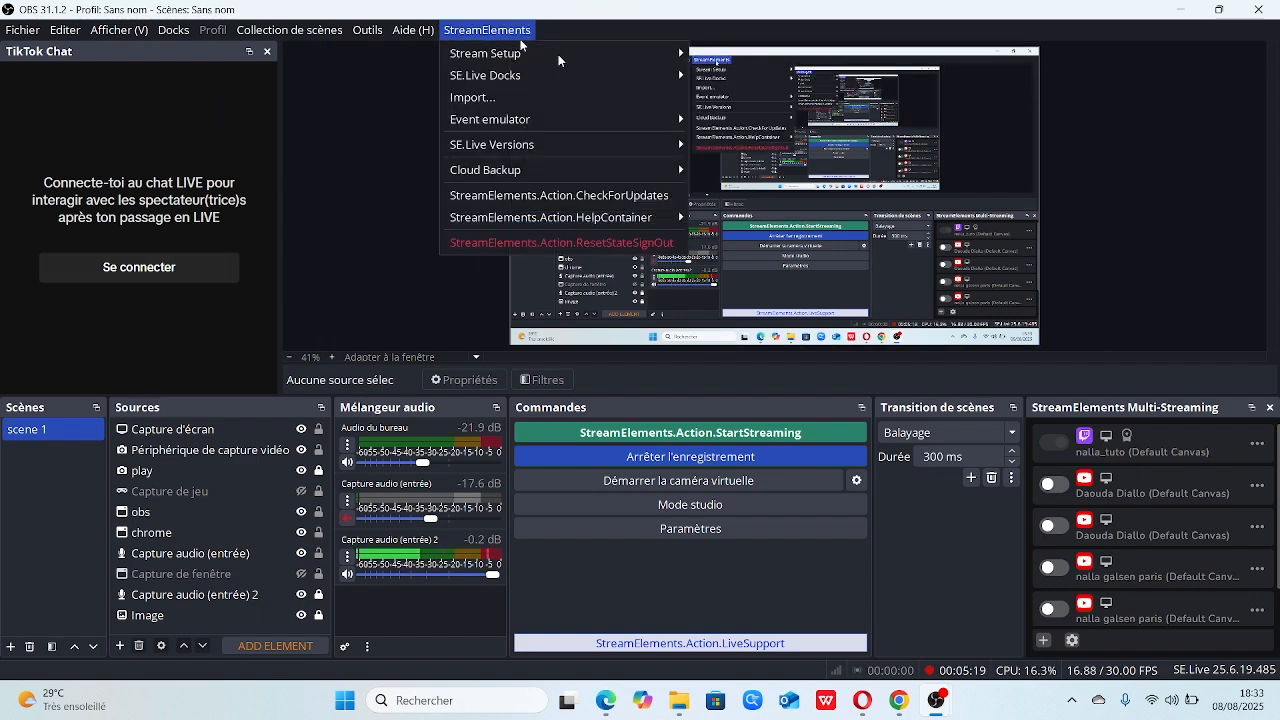
{"action": "mouse_move", "coordinate": [648, 77]}
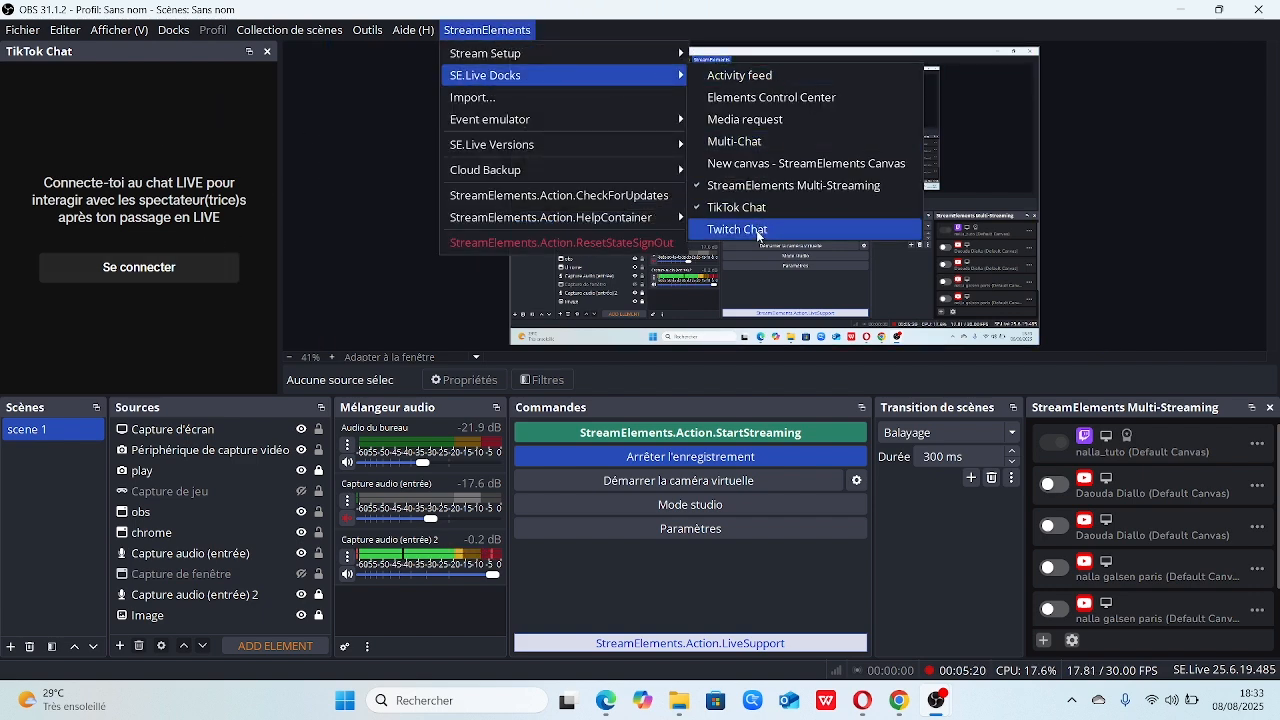
{"action": "left_click", "coordinate": [758, 232]}
{"action": "left_click", "coordinate": [489, 32]}
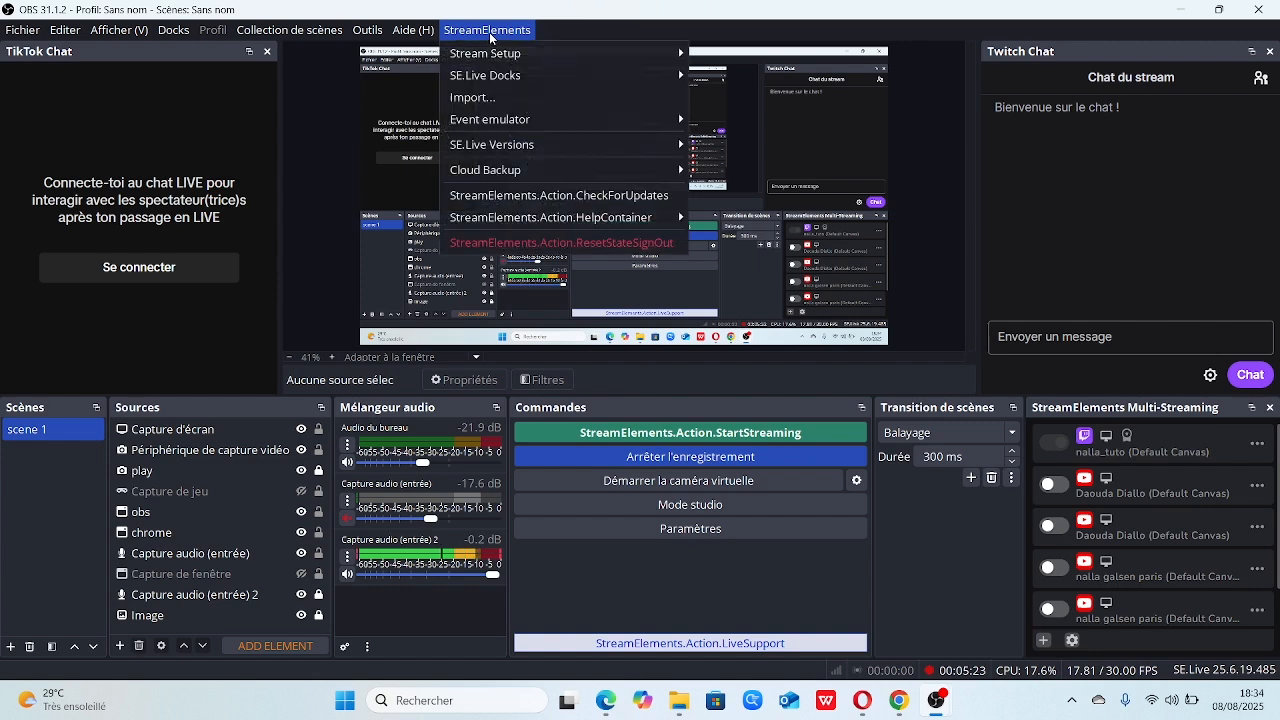
{"action": "mouse_move", "coordinate": [645, 72]}
{"action": "left_click", "coordinate": [928, 134]}
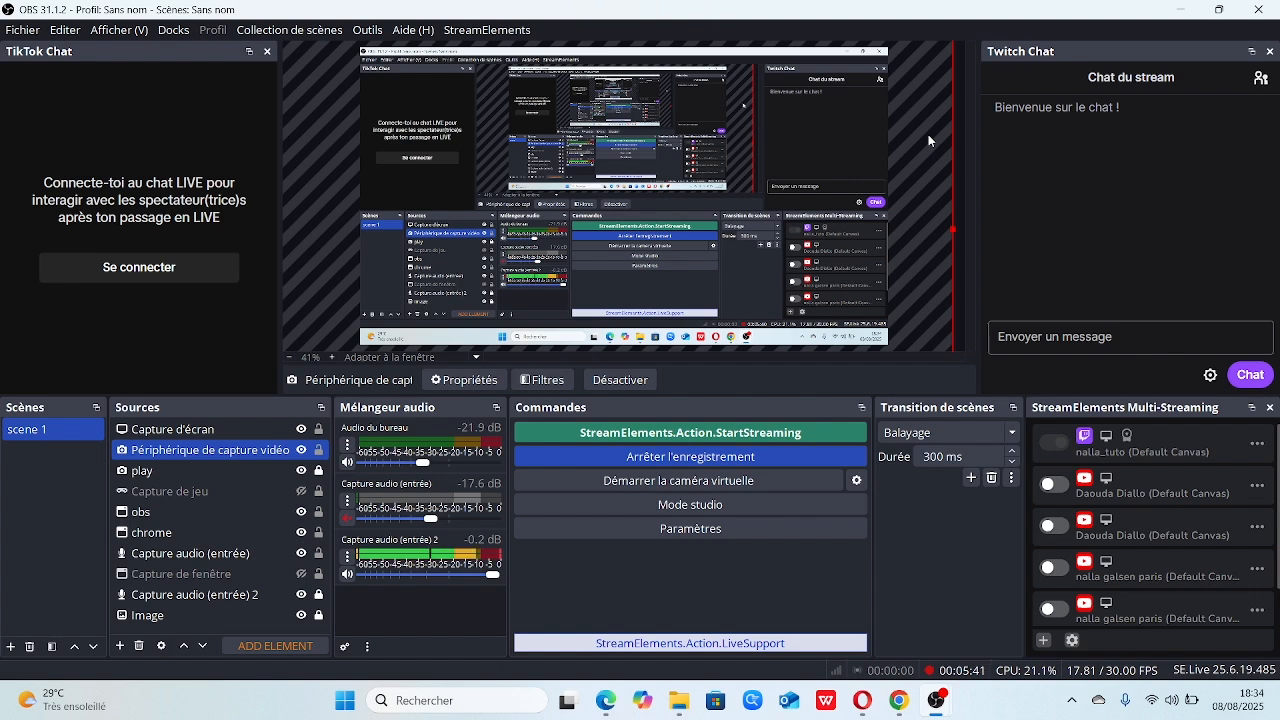
{"action": "left_click", "coordinate": [490, 29]}
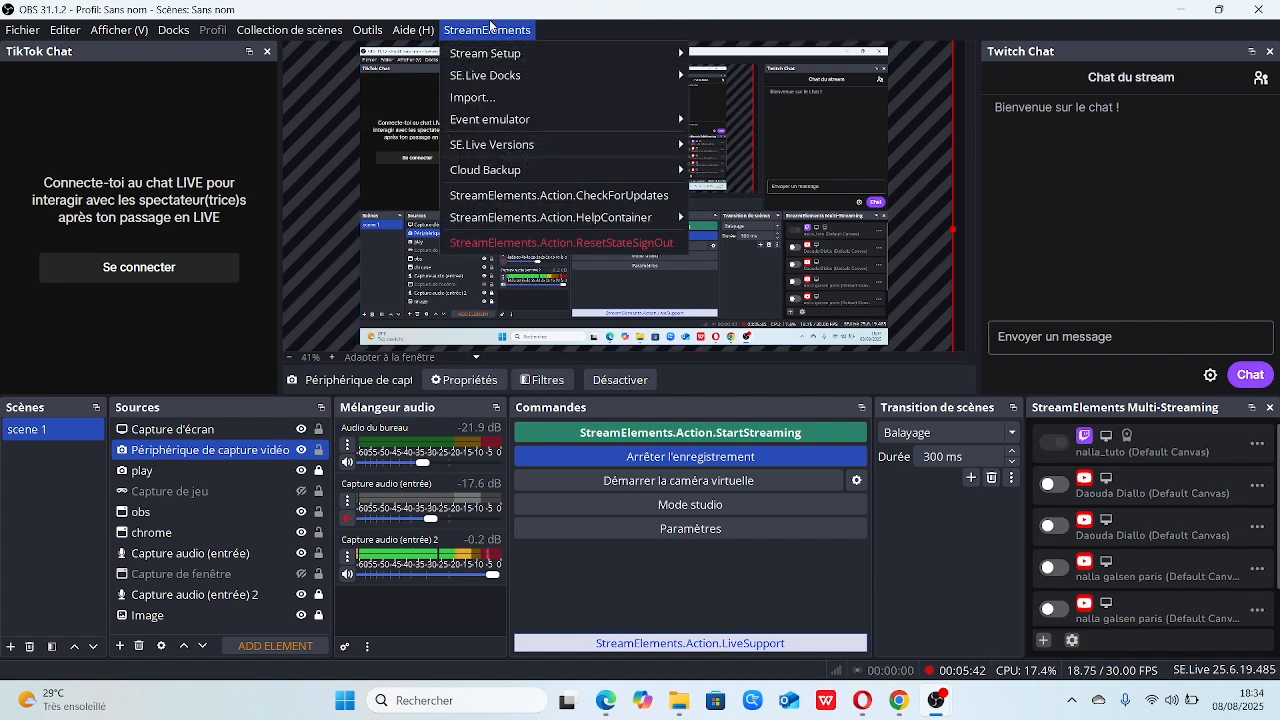
{"action": "left_click", "coordinate": [213, 109]}
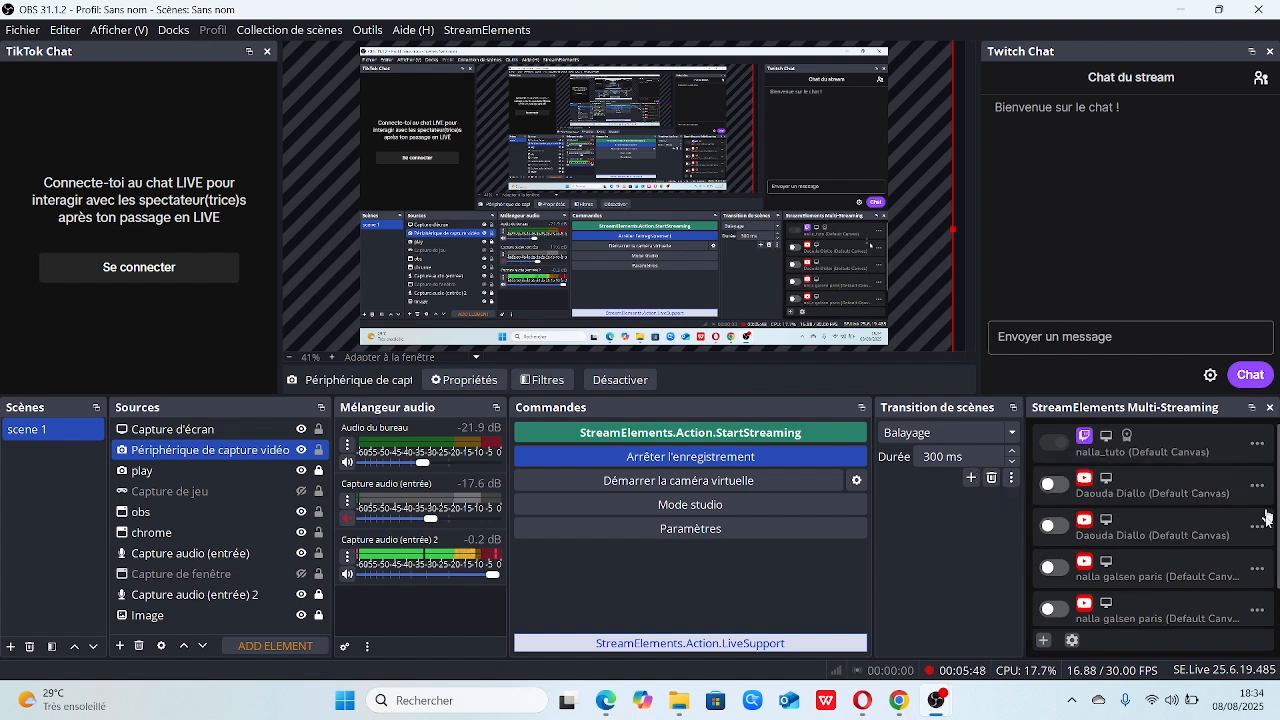
Connect a TikTok account as a new StreamElements Multi-Streaming output and switch back to OBS
{"action": "scroll", "coordinate": [1150, 530], "scroll_direction": "down", "scroll_amount": 1}
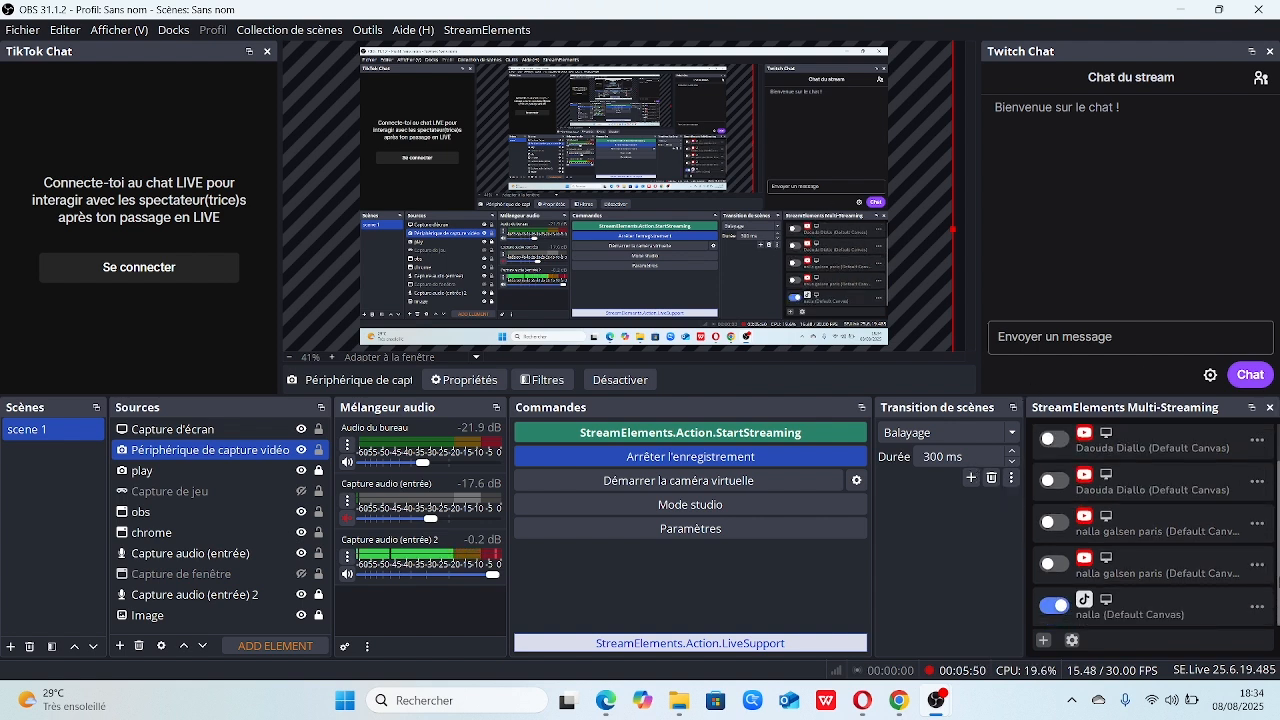
{"action": "left_click", "coordinate": [1050, 606]}
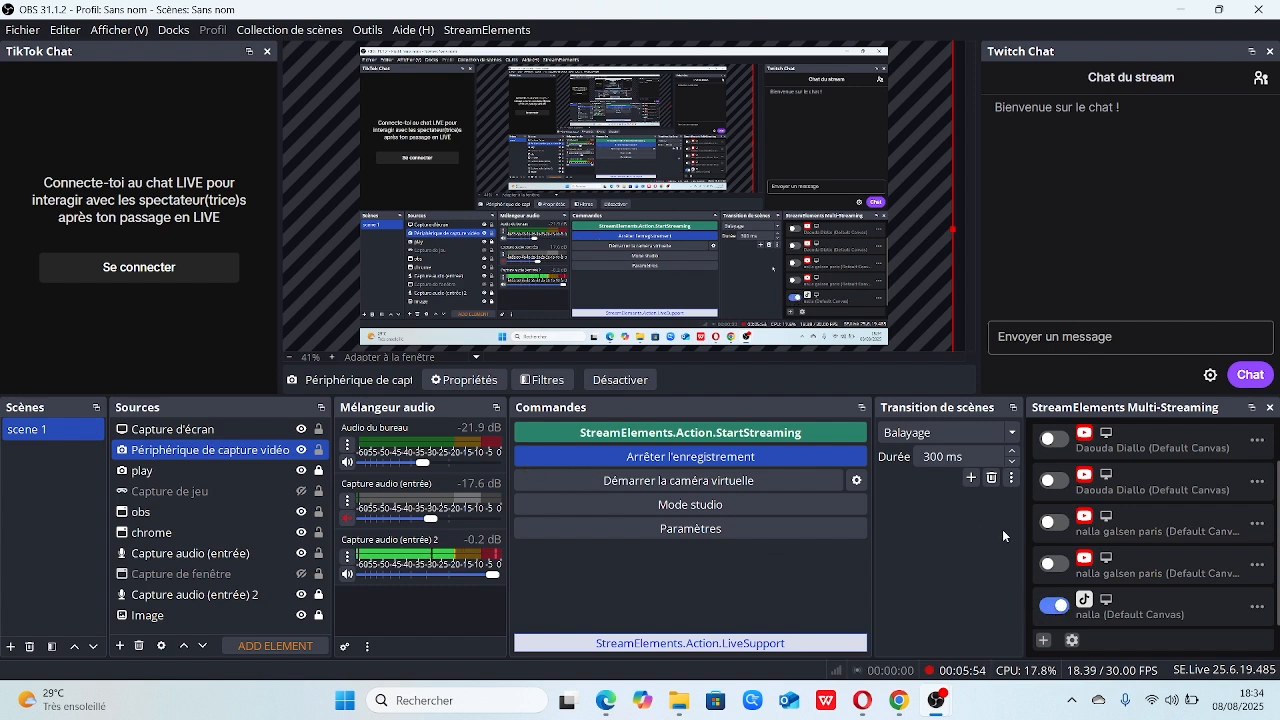
{"action": "left_click_drag", "start_coordinate": [1275, 501], "coordinate": [1275, 418]}
{"action": "left_click", "coordinate": [1275, 498]}
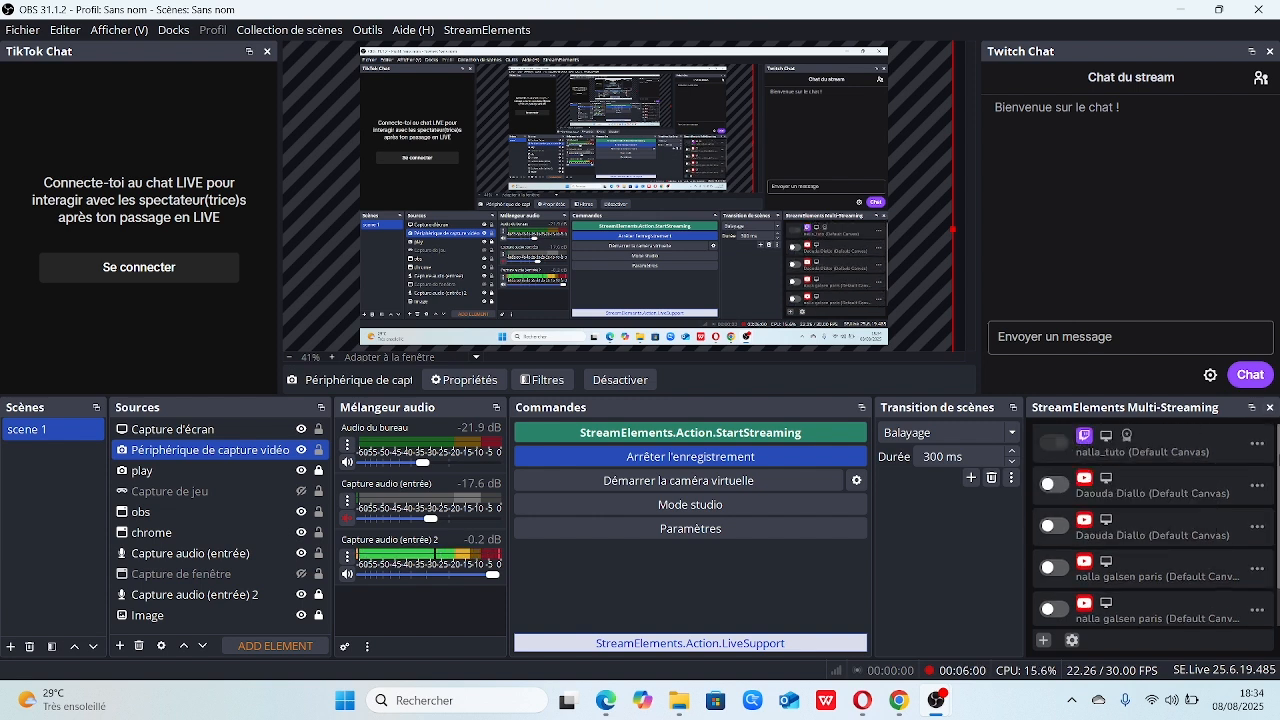
{"action": "left_click_drag", "start_coordinate": [1278, 508], "coordinate": [1278, 552]}
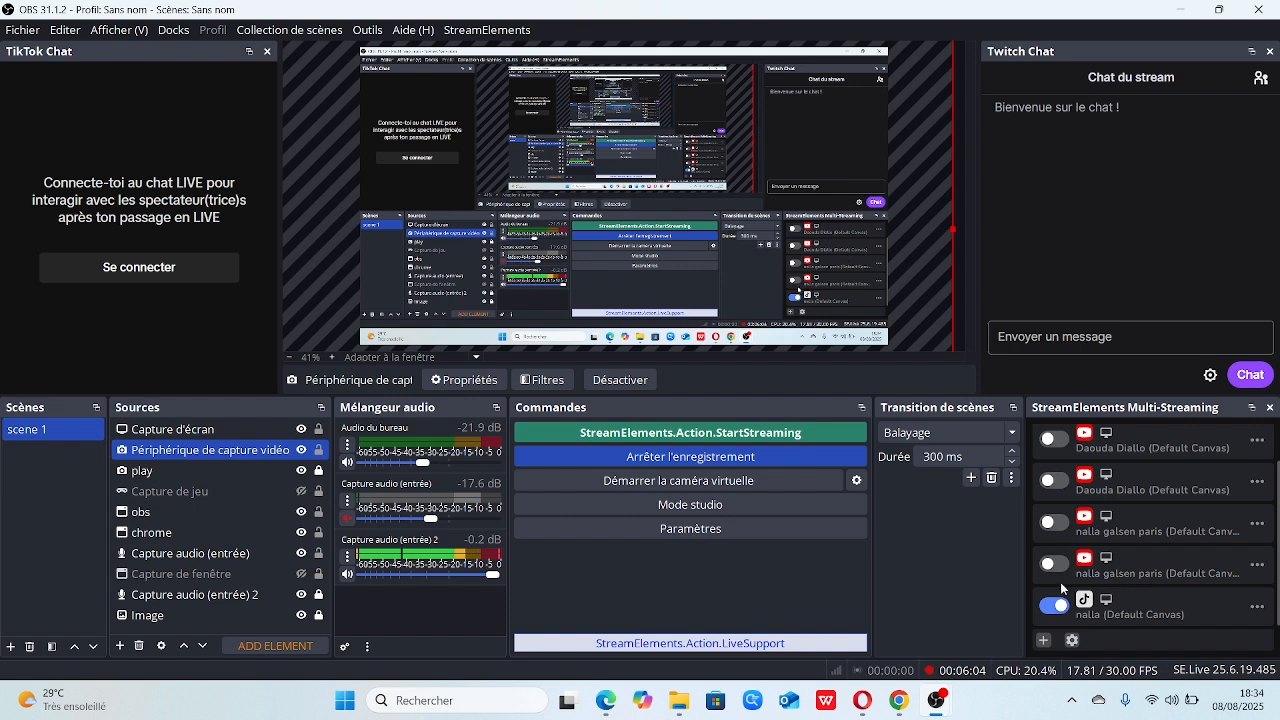
{"action": "left_click", "coordinate": [1042, 641]}
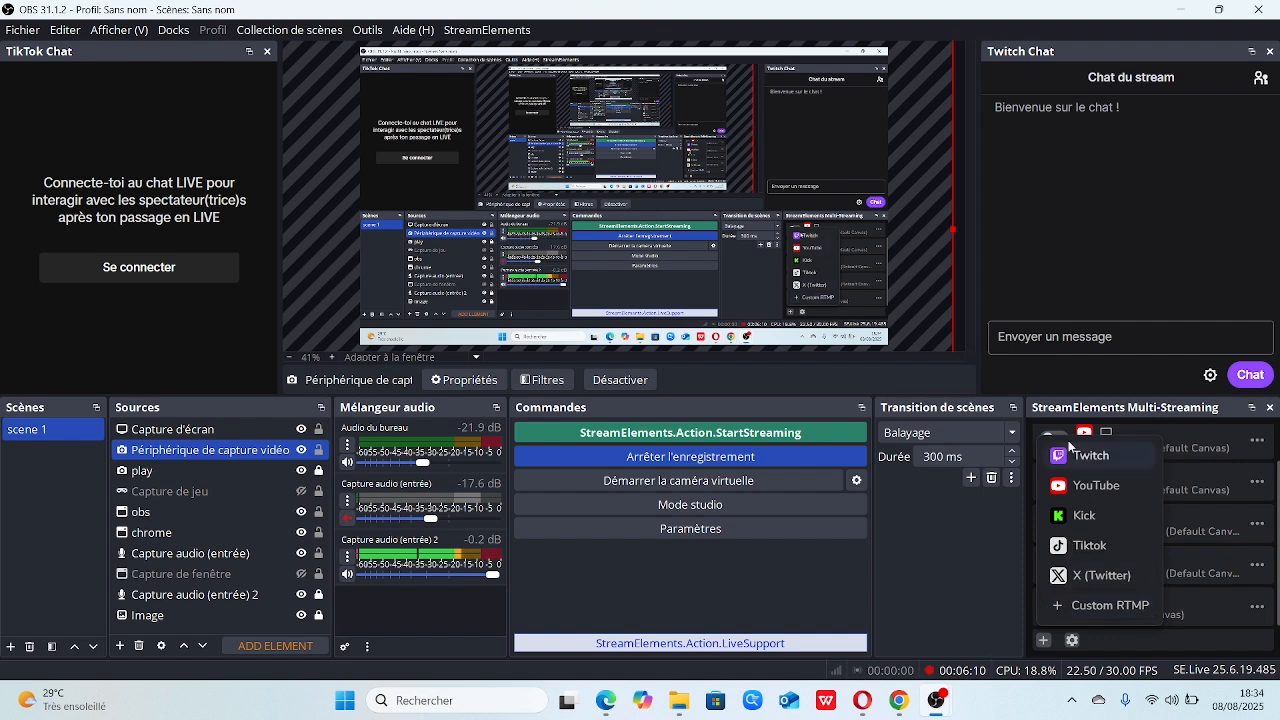
{"action": "left_click", "coordinate": [1055, 546]}
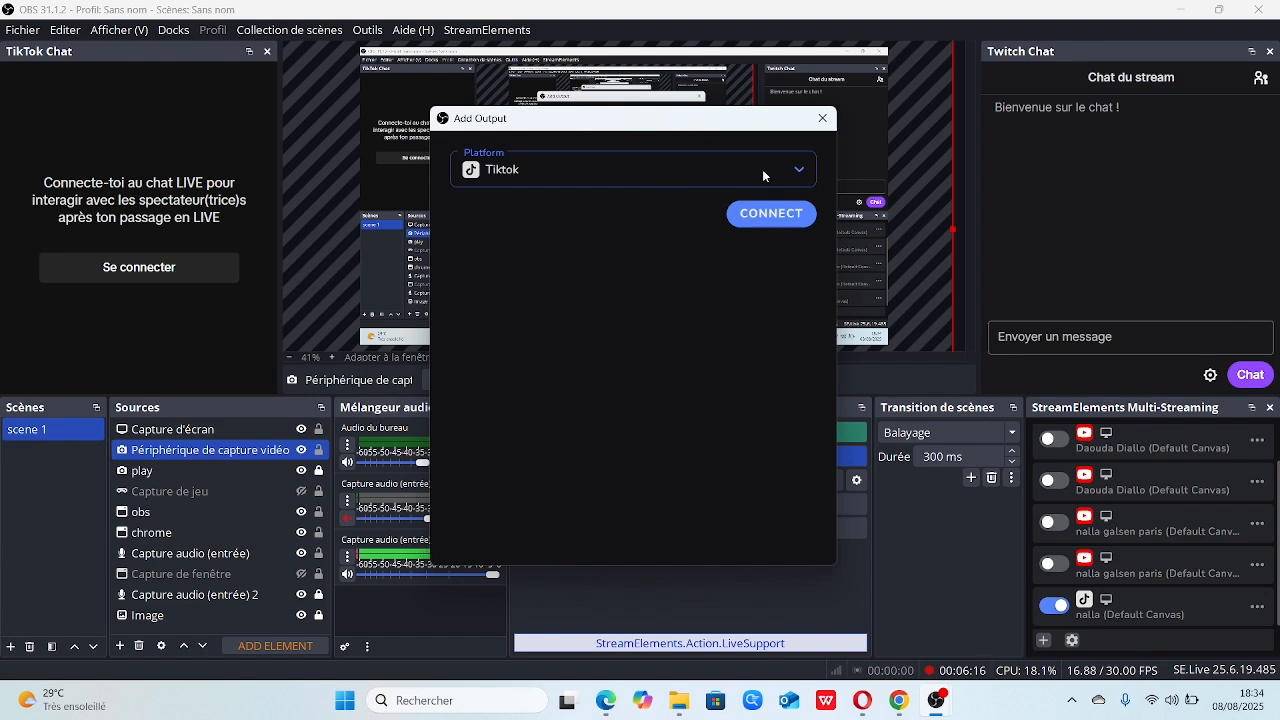
{"action": "left_click", "coordinate": [771, 217]}
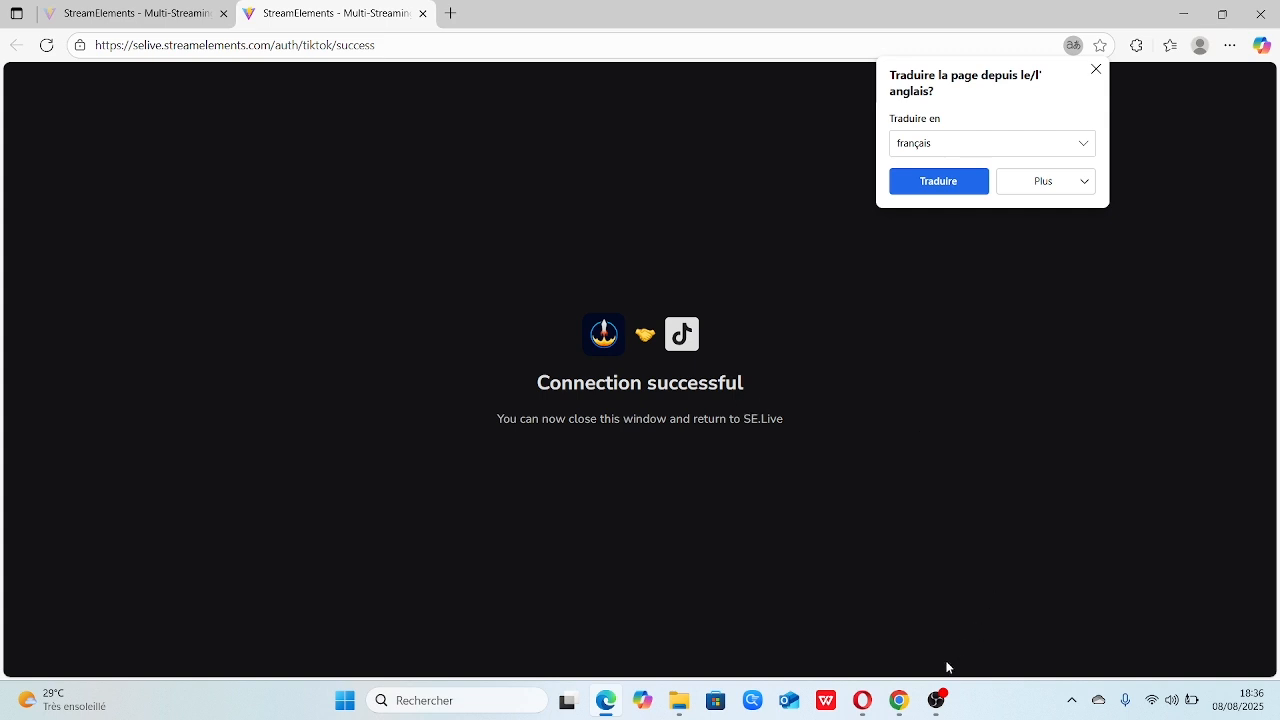
{"action": "mouse_move", "coordinate": [940, 697]}
{"action": "left_click", "coordinate": [993, 616]}
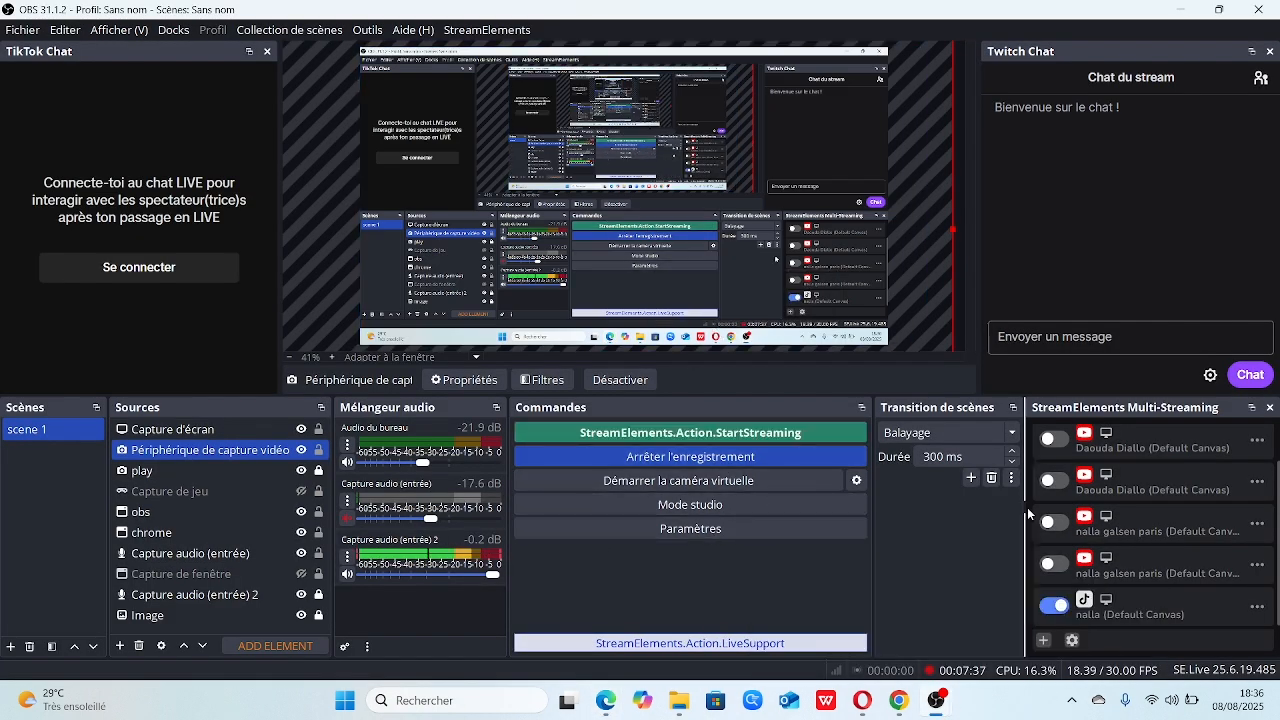
Open the broadcast settings for starting a stream and enter "on joue efootball" as the TikTok output's stream title
{"action": "left_click", "coordinate": [673, 435]}
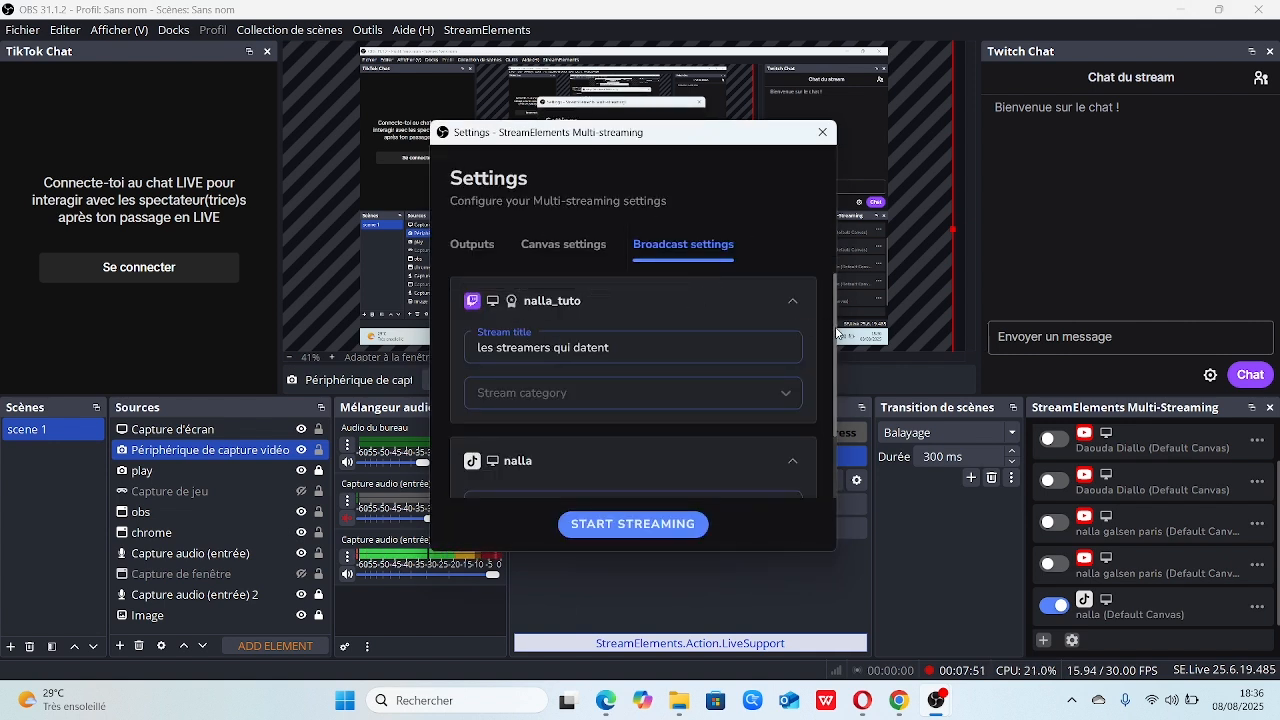
{"action": "scroll", "coordinate": [837, 333], "scroll_direction": "down", "scroll_amount": 2}
{"action": "left_click", "coordinate": [522, 420]}
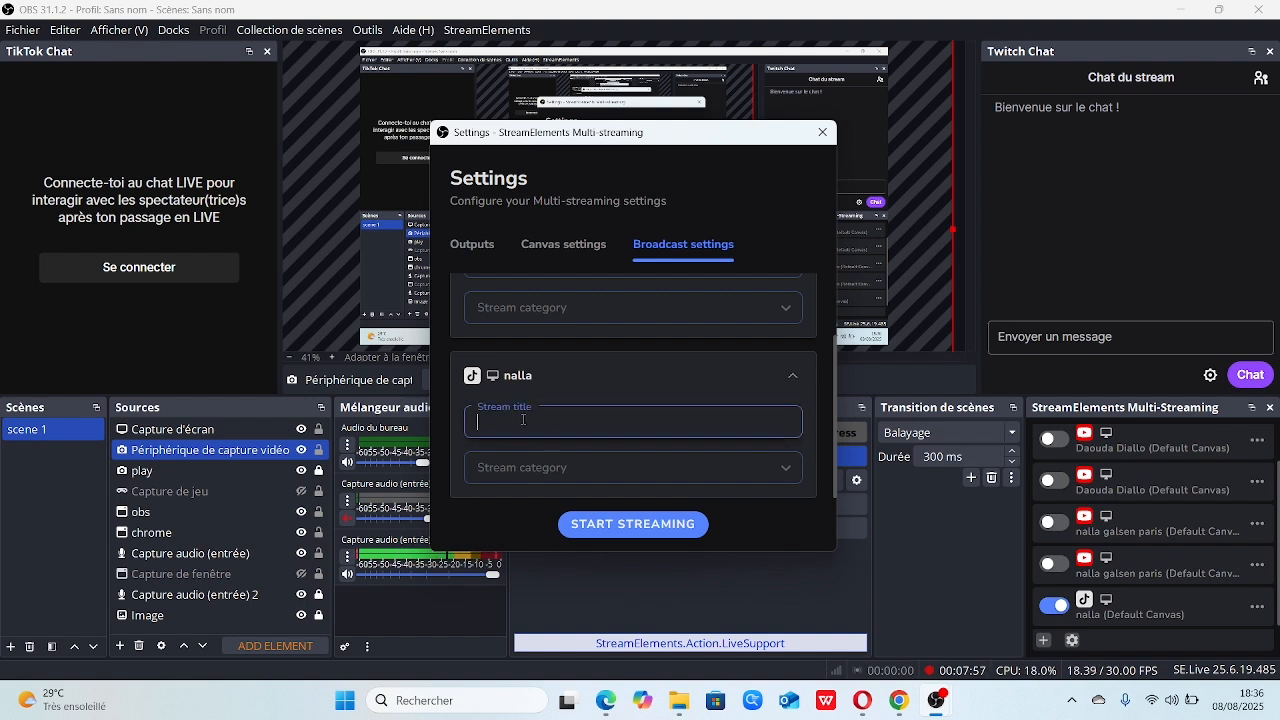
{"action": "type", "text": "on jo"}
{"action": "type", "text": "ue "}
{"action": "type", "text": "enootball"}
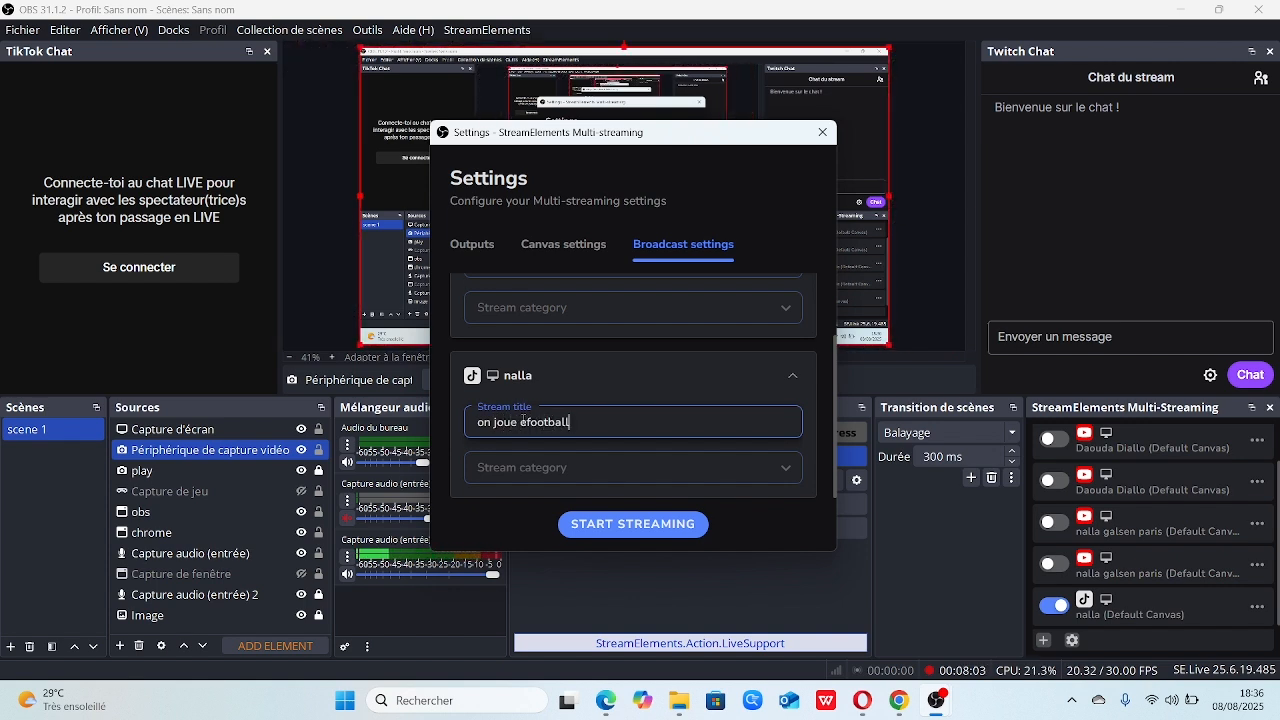
Set the TikTok output's stream category to eFootball 2024 and close the settings without starting the stream
{"action": "left_click", "coordinate": [553, 468]}
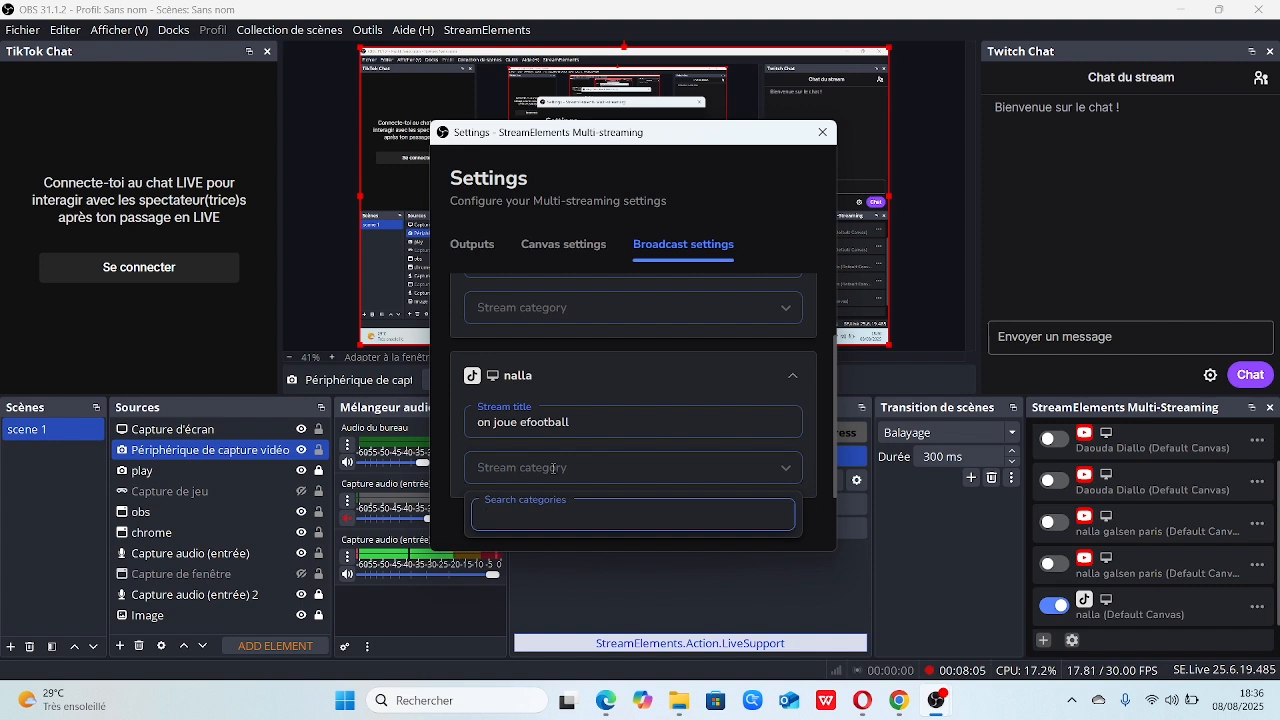
{"action": "type", "text": "efootb"}
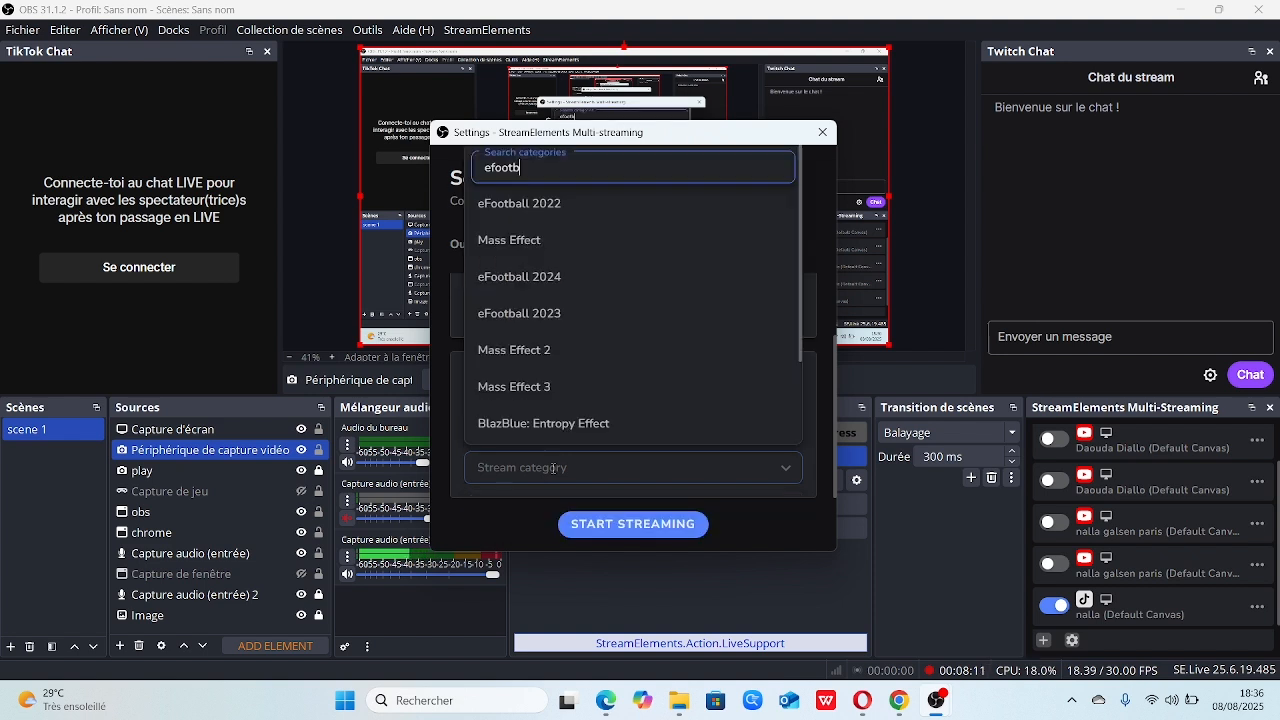
{"action": "type", "text": "all"}
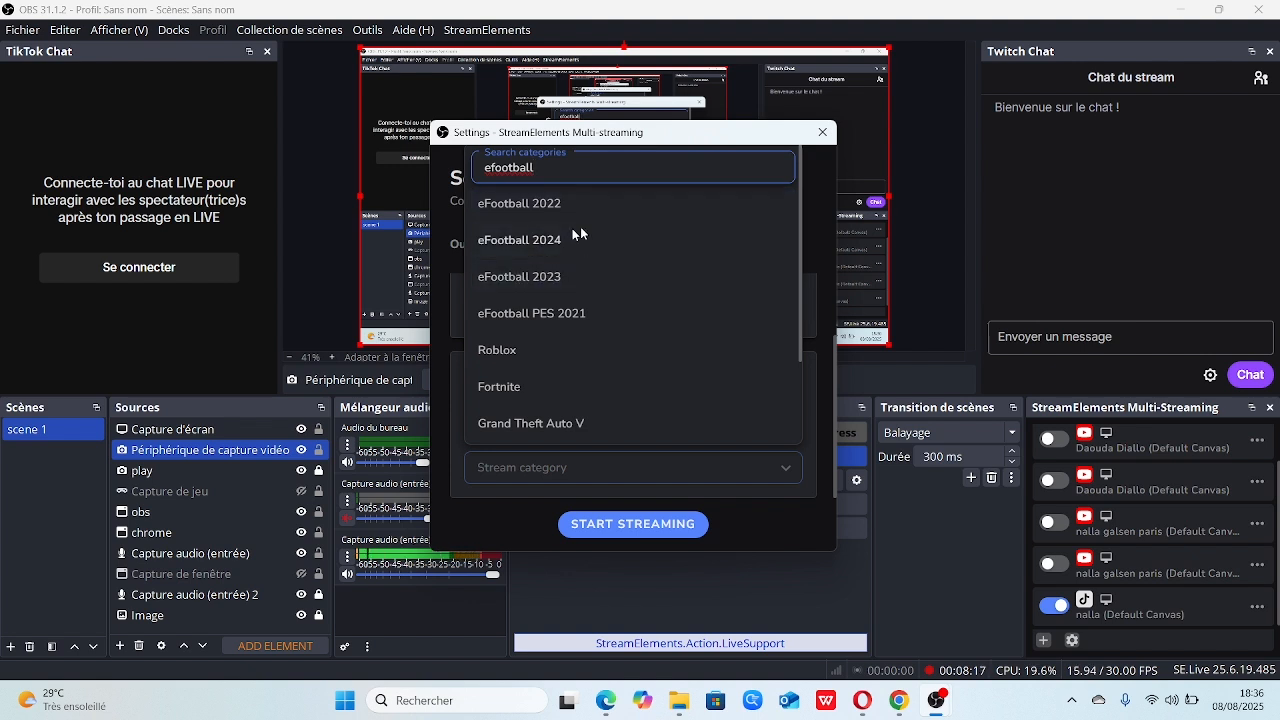
{"action": "left_click", "coordinate": [529, 240]}
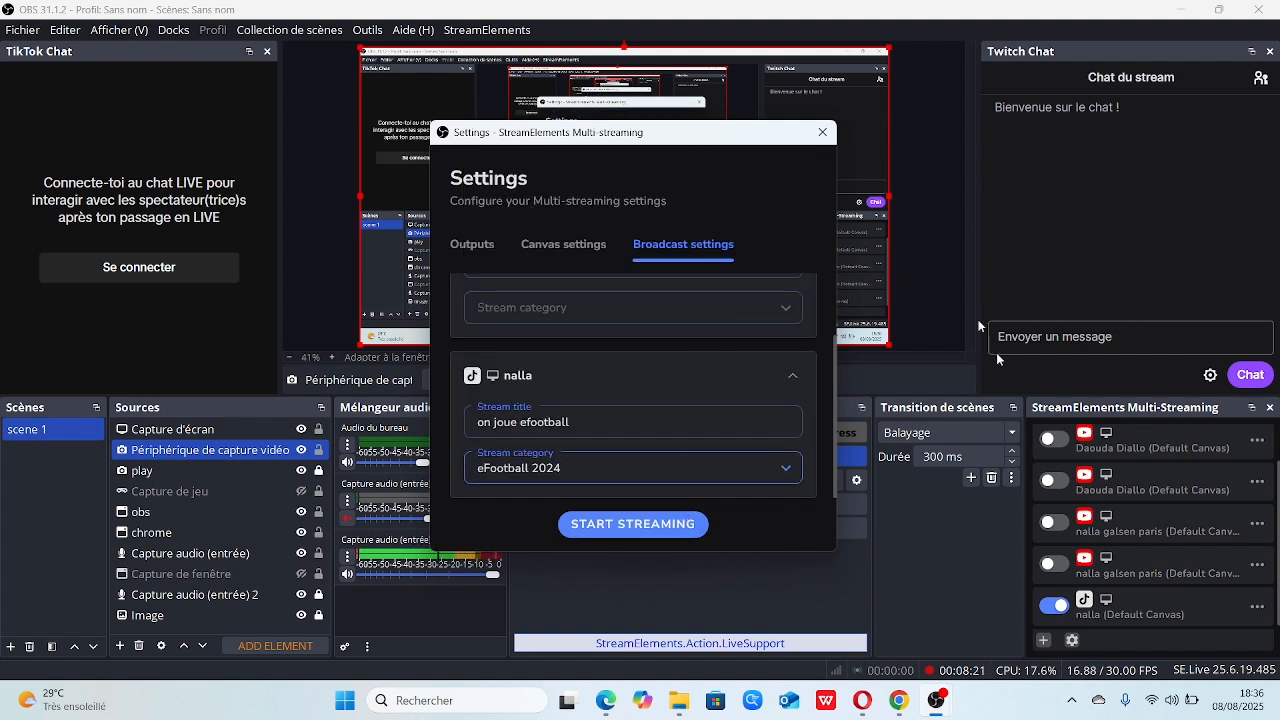
{"action": "left_click", "coordinate": [822, 133]}
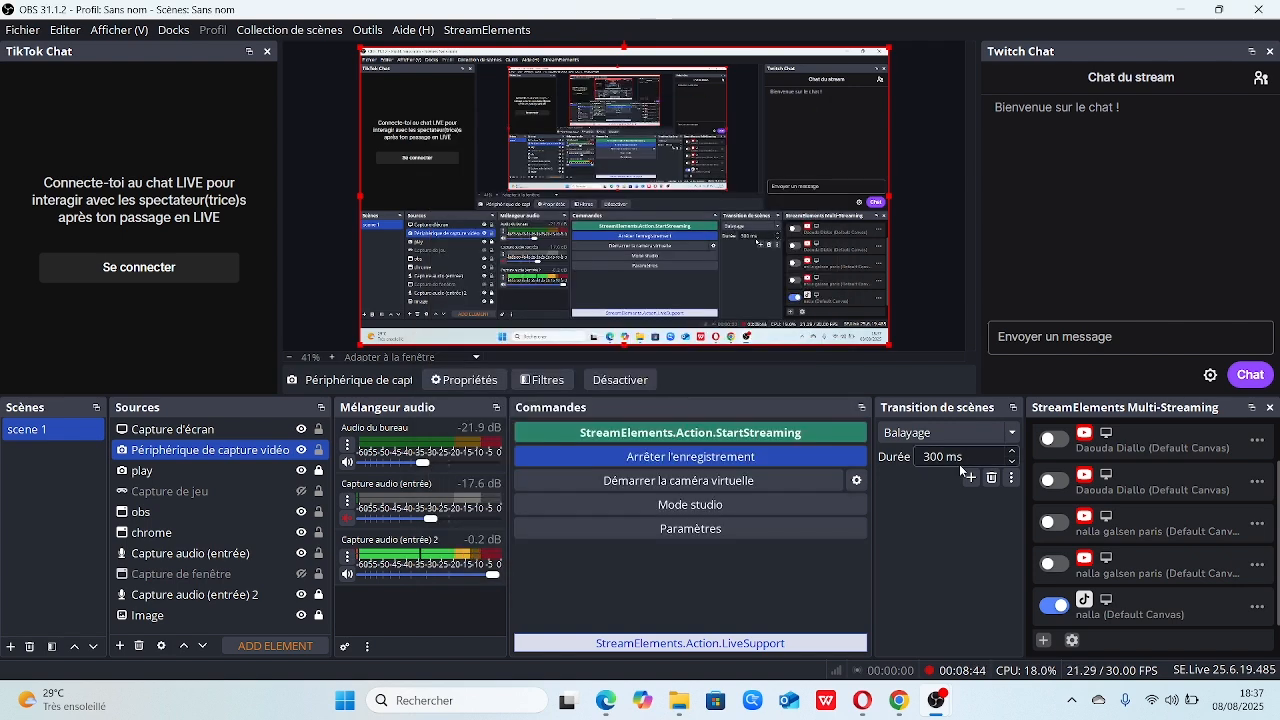